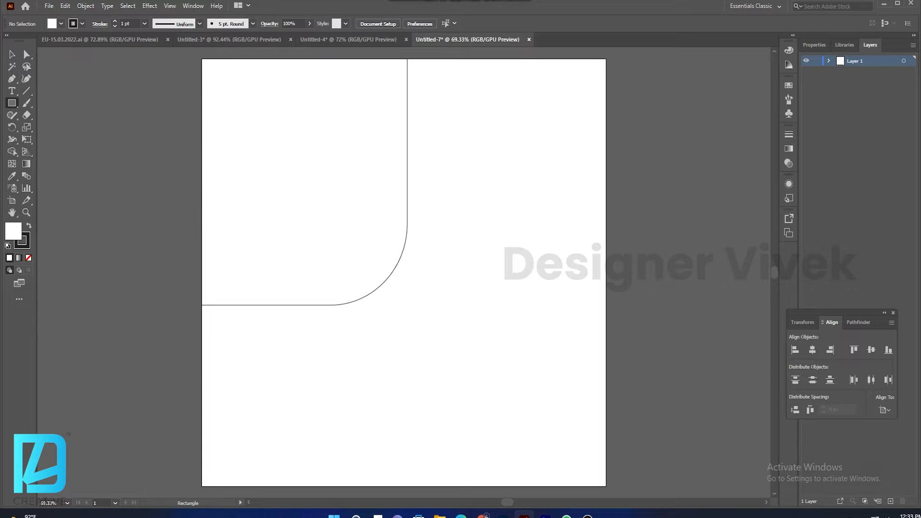
Draw a rectangle about 266 px wide in the artboard's lower-right corner and round its upper-left corner.
left_click_drag(606, 486, 506, 354)
key("v")
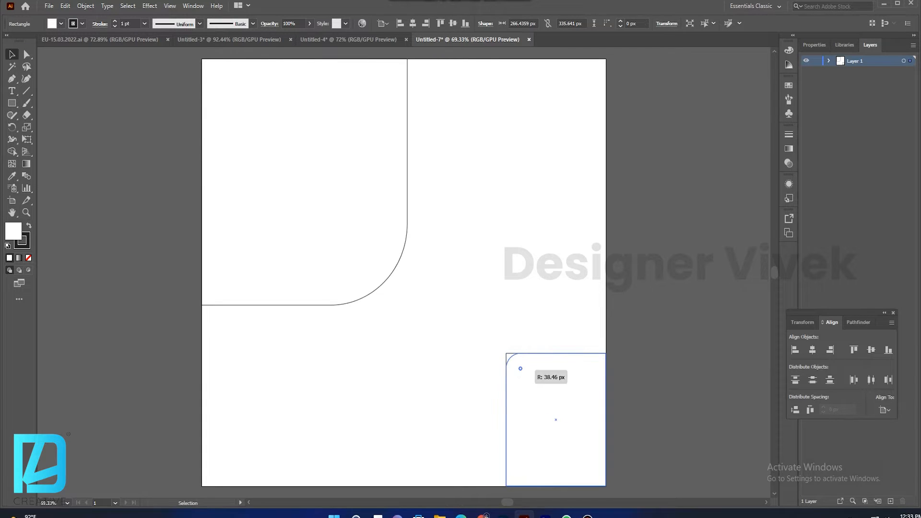
left_click_drag(564, 415, 568, 419)
key("ctrl+shift+a")
Draw a tall rectangle about 544 by 863 px right of the artboard's centre and fully round every corner except the lower-right one.
left_click_drag(381, 101, 569, 443)
key("v")
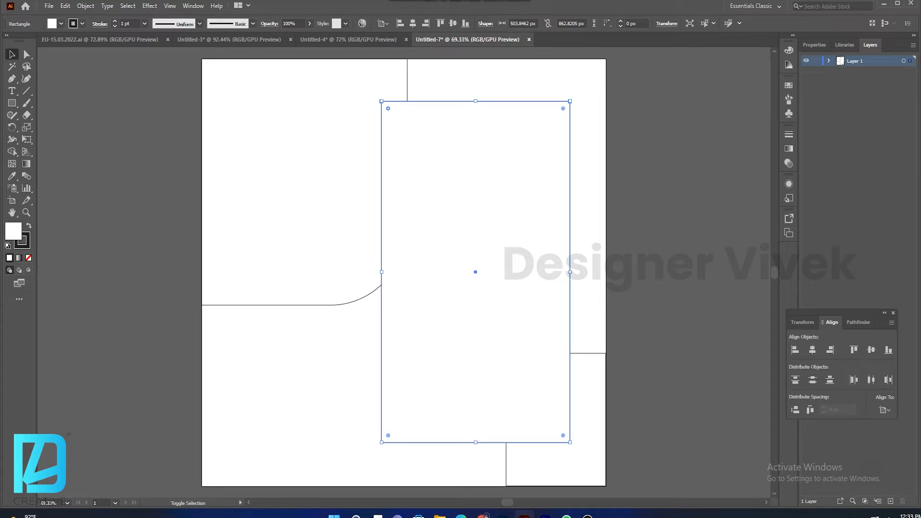
left_click_drag(403, 420, 538, 307)
left_click_drag(381, 272, 367, 272)
left_click_drag(461, 201, 515, 261)
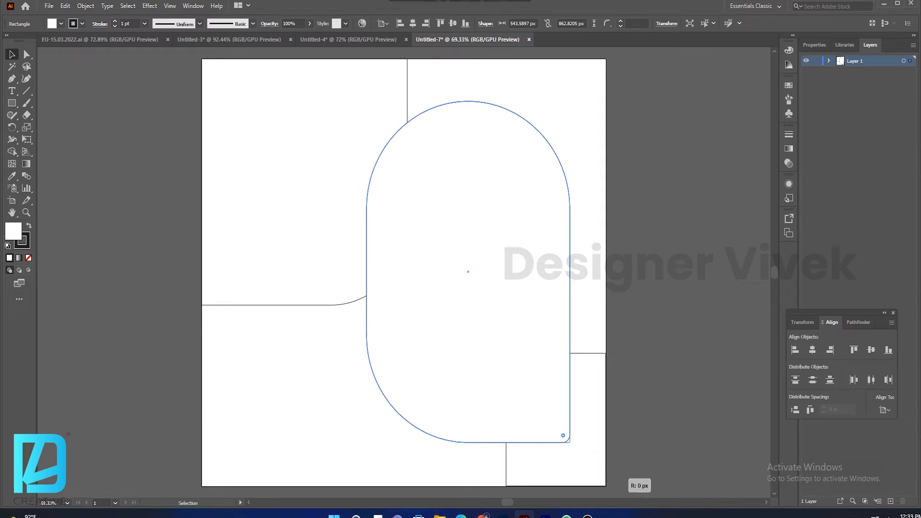
Nudge the tall rounded shape slightly down the artboard and deselect it.
key("Down")
key("Down")
key("Down")
key("Down")
key("Down")
key("Down")
key("Down")
key("Down")
key("Down")
key("Down")
key("Down")
key("Down")
key("Down")
key("Down")
key("Down")
key("Down")
key("Down")
key("Down")
key("Down")
key("Down")
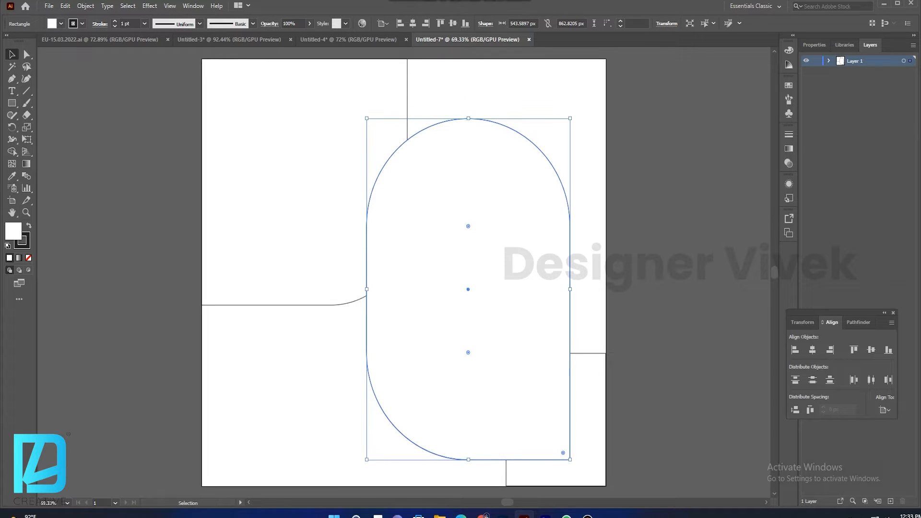
key("ctrl+shift+a")
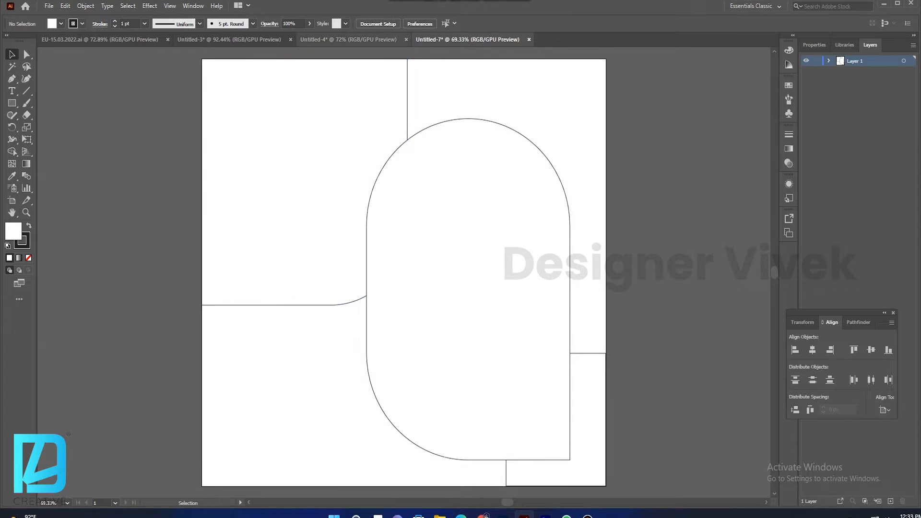
Copy the "Digital Marketing Agency" headline from Untitled-3 into Untitled-7 and scale it to fit the artboard's upper-left area.
left_click(229, 39)
left_click(471, 159)
left_click_drag(471, 160, 379, 137)
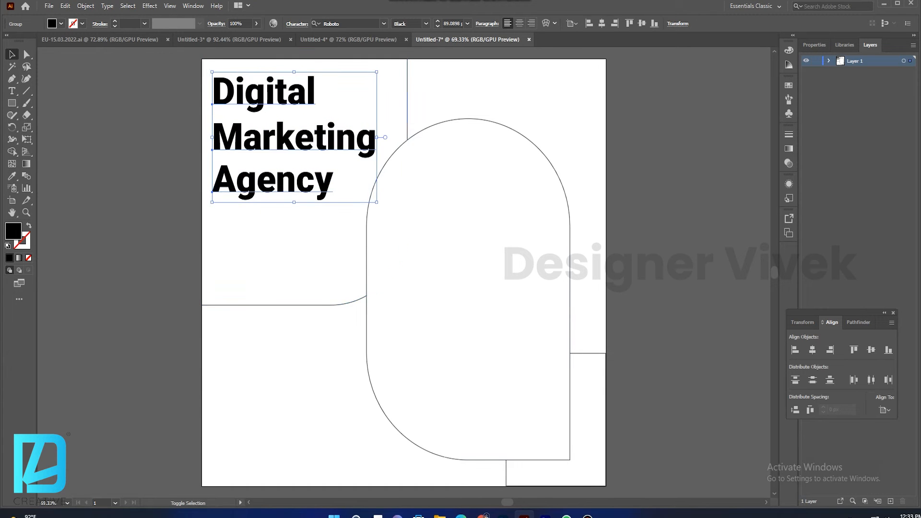
Nudge the "Digital Marketing Agency" headline right and down, away from the artboard's upper-left edges.
key("Right")
key("Right")
key("Right")
key("Right")
key("Right")
key("Right")
key("Right")
key("Right")
key("Down")
key("Down")
key("Down")
key("Down")
key("Down")
key("Down")
key("Down")
key("Down")
key("Down")
key("Down")
key("Down")
key("Down")
key("Down")
key("Down")
key("Down")
key("Down")
key("Down")
key("Down")
key("Down")
key("Down")
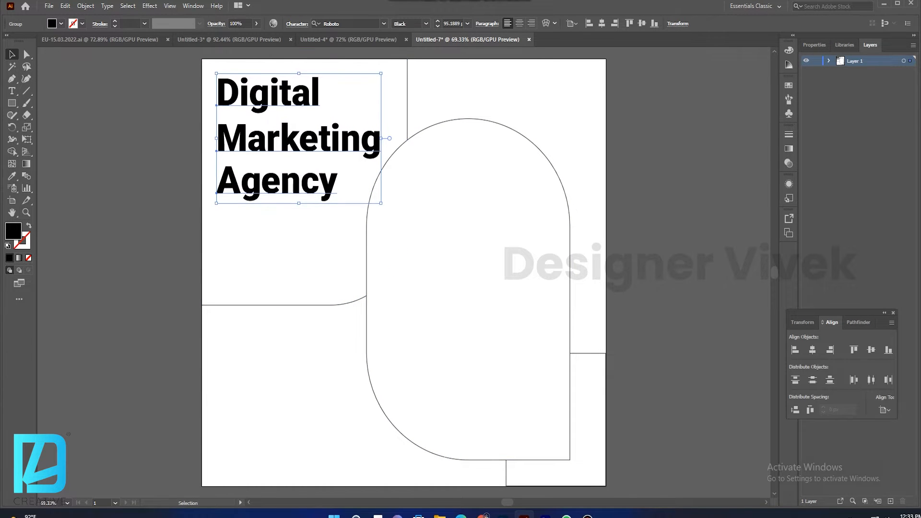
Nudge the tall rounded shape right and slightly up so that it clears the headline, and deselect it.
left_click(442, 240)
key("Right")
key("Right")
key("Right")
key("Right")
key("Right")
key("Right")
key("Right")
key("Right")
key("Right")
key("Right")
key("Right")
key("Right")
key("Right")
key("Right")
key("Right")
key("Right")
key("Right")
key("Right")
key("Right")
key("Right")
key("Right")
key("Right")
key("Right")
key("Right")
key("Right")
key("Right")
key("Right")
key("Right")
key("Up")
key("Up")
key("Up")
key("Up")
key("Up")
key("Up")
key("Up")
key("Up")
key("Up")
key("Right")
key("Right")
key("Right")
key("Right")
key("Right")
key("Right")
key("Right")
key("Right")
key("Right")
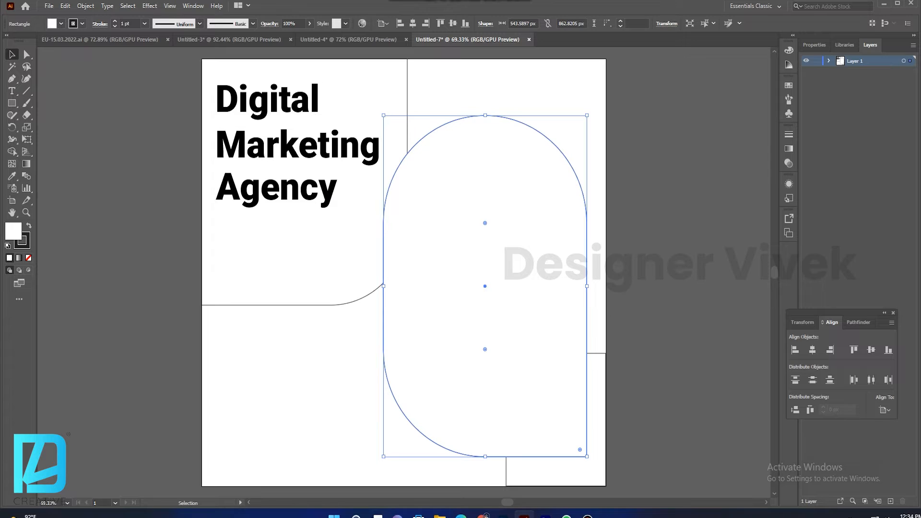
key("Right")
key("Left")
left_click(672, 216)
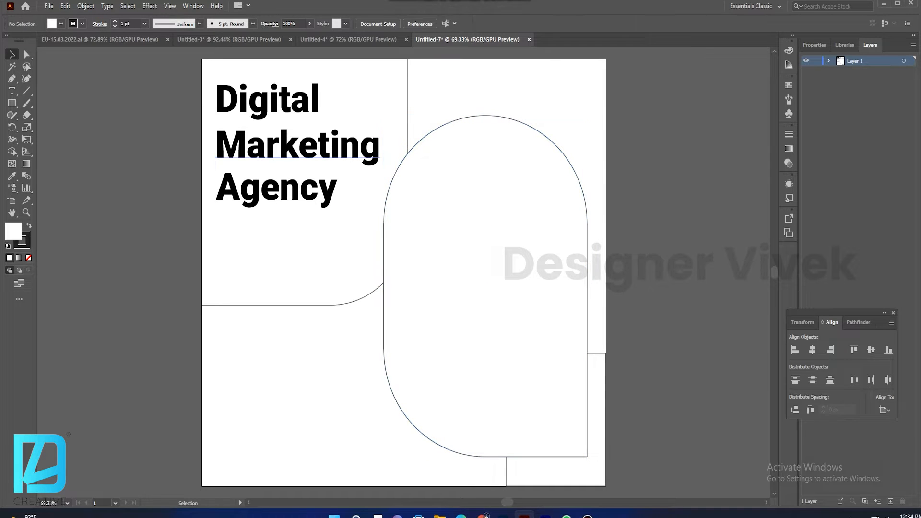
Enlarge the "Digital Marketing Agency" headline to a font size of about 102 and nudge it right.
left_click(307, 146)
left_click_drag(381, 145, 386, 145)
key("Right")
key("Right")
key("Right")
key("Right")
key("Right")
key("Right")
key("Right")
key("Right")
key("Right")
key("Right")
key("Right")
key("Right")
key("Right")
key("Right")
key("Right")
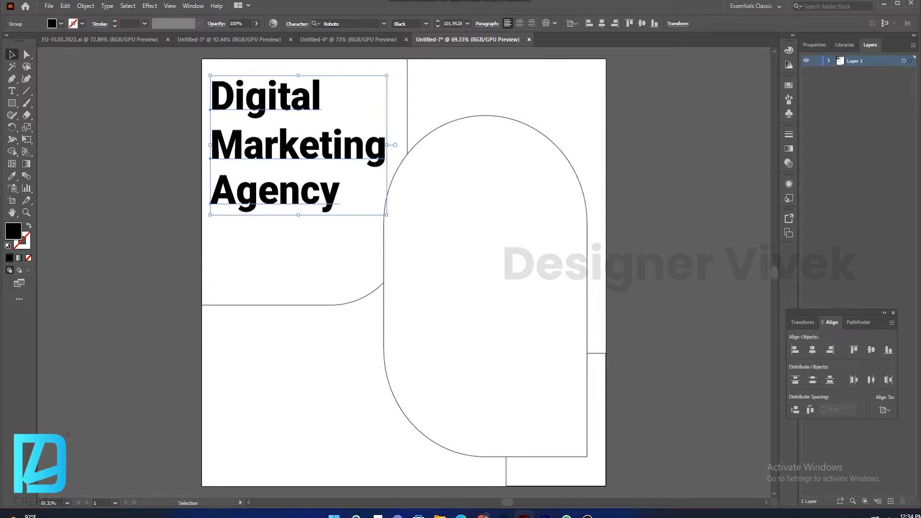
Nudge the "Digital Marketing Agency" headline slightly down from the artboard's upper edge.
key("Down")
key("Down")
key("Down")
key("Down")
key("Down")
key("Down")
key("Down")
key("Down")
key("Down")
key("Down")
Copy the "Marketing & Sales Solutions To Grow your Business" tagline from Untitled-3 into Untitled-7 beneath the headline and left-align the two.
left_click(229, 40)
left_click(347, 266)
mouse_move(347, 266)
left_mouse_down()
mouse_move(404, 47)
mouse_move(467, 39)
mouse_move(358, 263)
mouse_move(338, 265)
left_mouse_up()
left_click(307, 153, "shift")
left_click(795, 350)
left_click(682, 298)
Enlarge the font size of the tagline beneath the headline by a few increments.
left_click(307, 261)
left_click(438, 21)
left_click(438, 22)
left_click(437, 21)
left_click(303, 153, "shift")
left_click(672, 278)
Nudge the headline further down, closer to the tagline beneath it.
left_click(303, 153)
key("Down")
key("Down")
key("Down")
key("Down")
key("Down")
key("Down")
key("Down")
key("Down")
key("Down")
key("Down")
key("Down")
key("Down")
key("Down")
key("Down")
key("Down")
key("Down")
key("Down")
key("Down")
key("Down")
key("Down")
key("Down")
key("Down")
Nudge the tagline down to restore the gap below the headline, and deselect it.
left_click(292, 254)
key("Down")
key("Down")
key("Down")
key("Down")
key("Down")
key("Down")
left_click(311, 54)
Copy the Grow Bird Consultancy logo symbol and name from Untitled-3 into the upper-right area of Untitled-7's artboard.
left_click(230, 40)
left_click(338, 83)
left_click(329, 107, "shift")
left_click_drag(338, 83, 560, 94)
key("z")
left_click(519, 142)
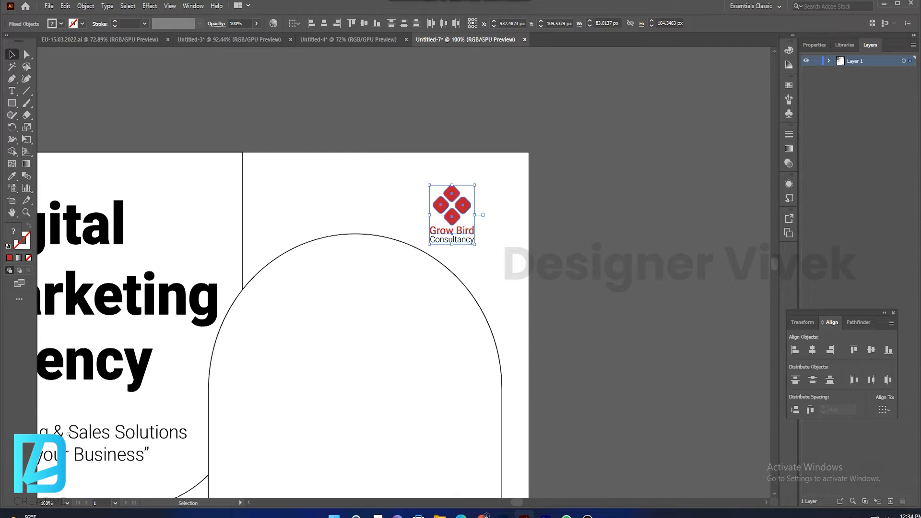
Rearrange the logo with its name left of the red symbol and enlarge it to about 301 by 132 px.
left_click(497, 208)
left_click_drag(466, 231, 501, 203)
left_click(465, 207, "shift")
left_click_drag(479, 214, 504, 199)
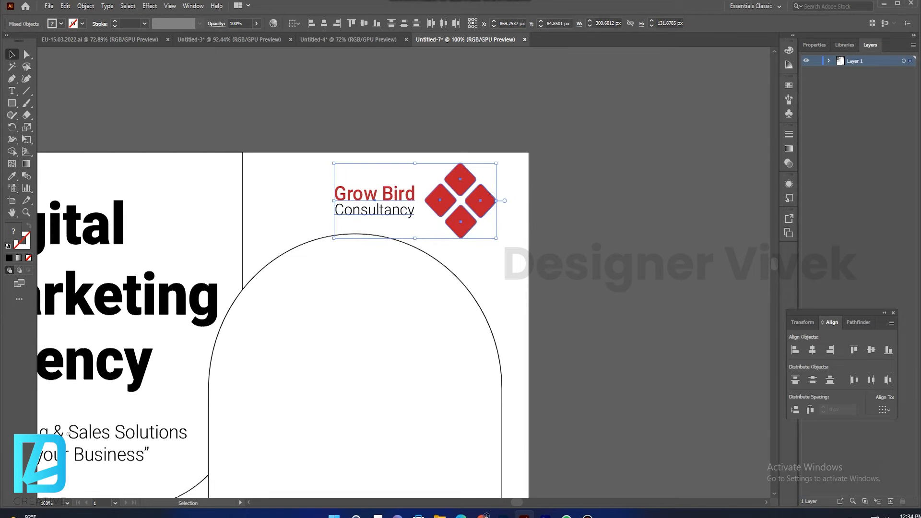
Fine-tune the whole logo's position near the artboard's upper-right corner with small horizontal and vertical nudges, and deselect it.
key("Up")
key("Left")
key("Left")
key("Left")
key("Left")
key("Left")
key("Left")
key("Left")
key("Left")
key("Left")
key("Left")
key("Left")
key("Left")
key("Left")
key("Left")
key("Left")
key("Left")
key("Left")
key("Left")
key("Left")
key("Left")
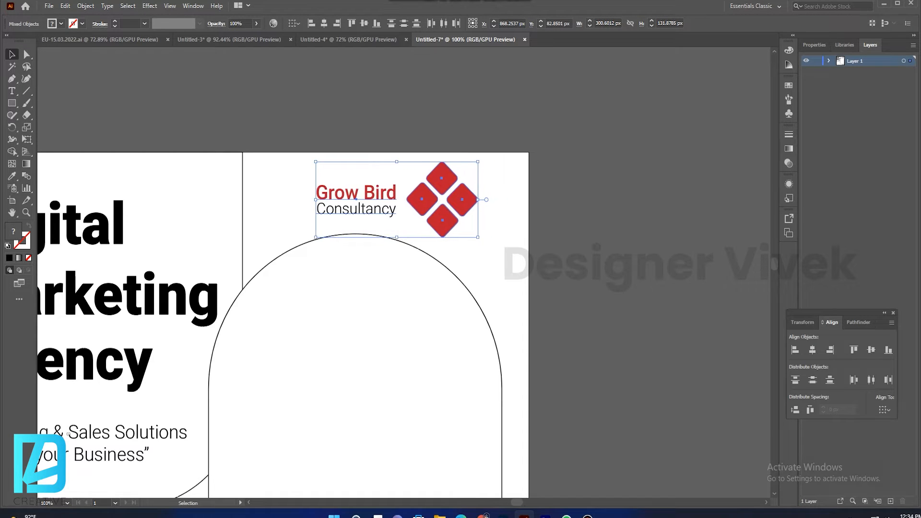
key("Right")
key("Right")
key("Right")
key("Right")
key("Right")
key("Right")
key("Right")
key("Right")
key("Right")
key("Right")
key("Right")
key("Right")
key("Right")
key("Right")
key("Right")
key("Right")
key("Right")
key("Right")
key("Right")
key("Right")
key("Down")
key("Down")
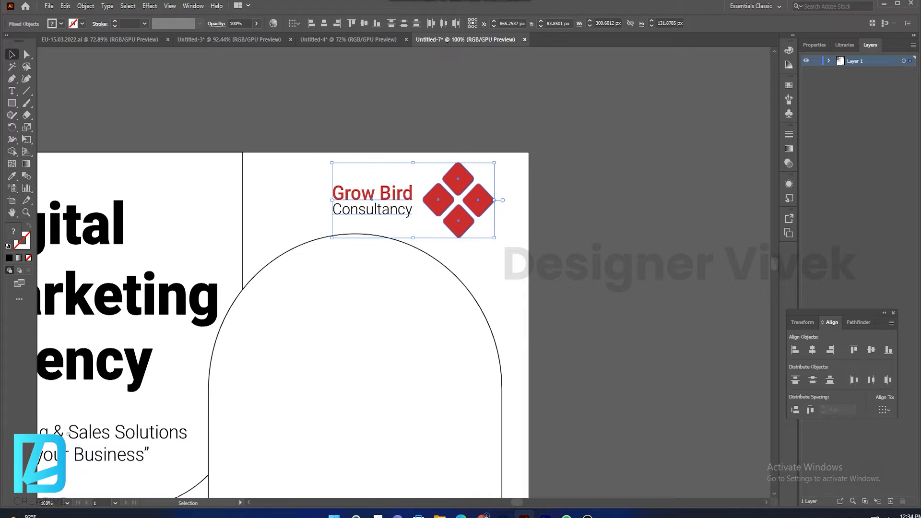
key("Right")
key("Right")
key("Right")
key("Right")
key("Right")
key("Right")
key("Right")
key("Right")
key("Right")
key("Right")
key("Right")
key("Right")
key("Down")
left_click(394, 124)
Enlarge the "Grow Bird Consultancy" text slightly and nudge it left to leave a gap before the red symbol.
left_click(379, 202)
left_click_drag(441, 206, 434, 203)
key("Left")
key("Left")
key("Left")
key("Left")
key("Left")
key("Left")
key("Left")
key("Left")
key("Left")
key("Left")
key("Left")
key("Left")
key("Left")
key("Left")
key("Left")
key("Left")
key("Left")
key("Left")
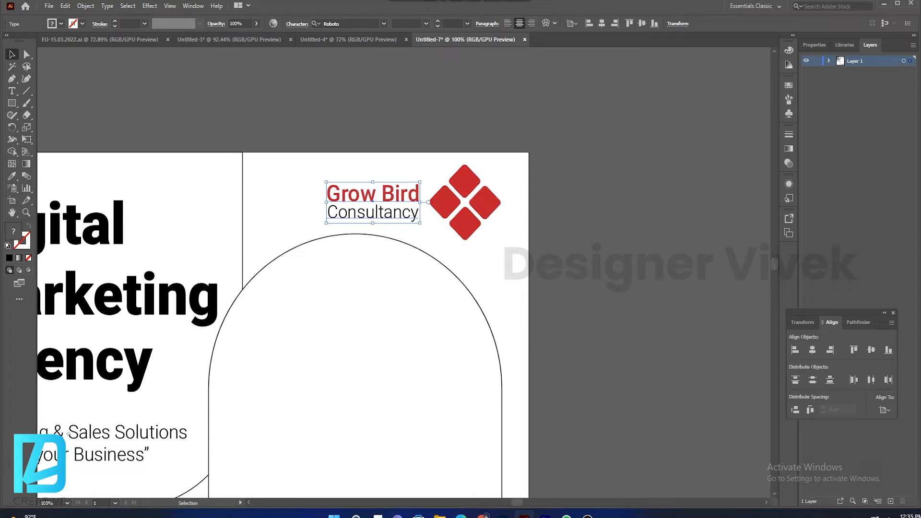
Nudge the logo name and symbol together slightly up and right, and deselect them.
left_click(445, 202, "shift")
key("Up")
key("Up")
key("Up")
key("Up")
key("Up")
key("Up")
key("Up")
key("Right")
key("Right")
key("Right")
key("Right")
key("Right")
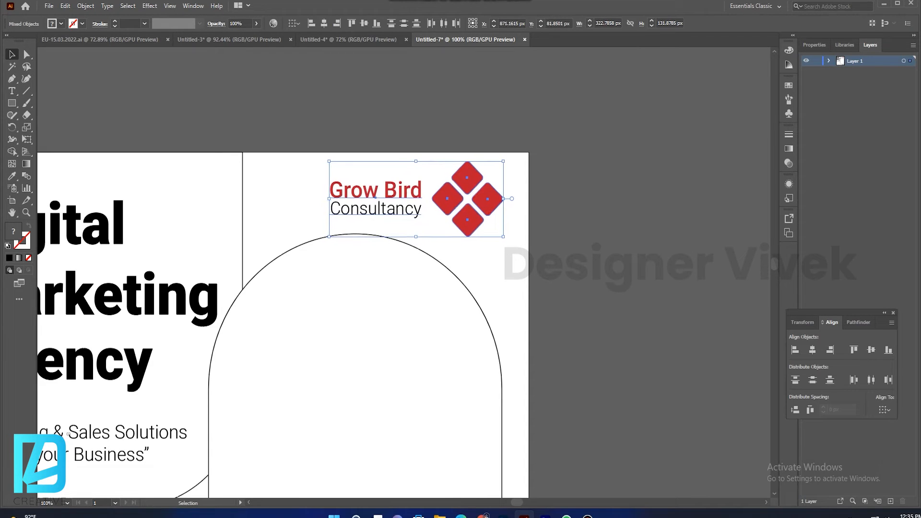
key("ctrl+shift+a")
key("ctrl+0")
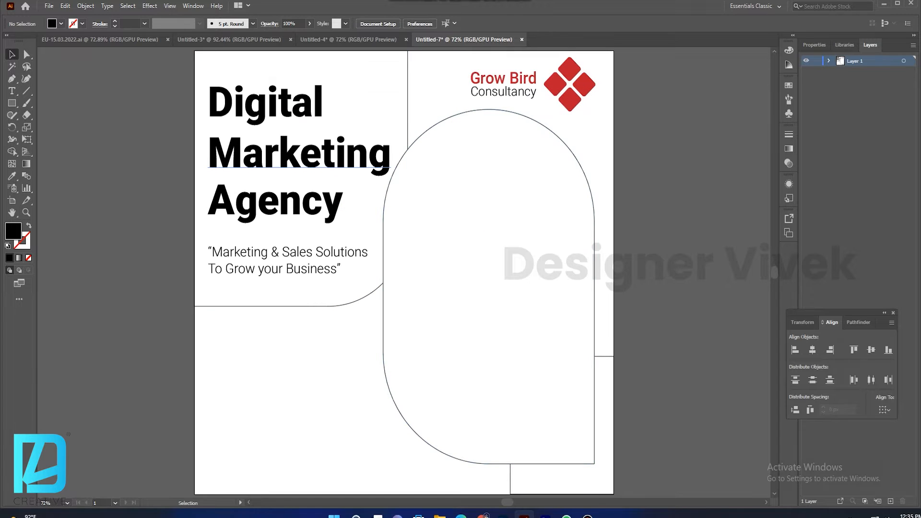
Recolor the headline words "Marketing" and "Agency" with the red sampled from the logo symbol.
left_click(298, 155)
left_click(283, 201, "shift")
key("i")
left_click(557, 85)
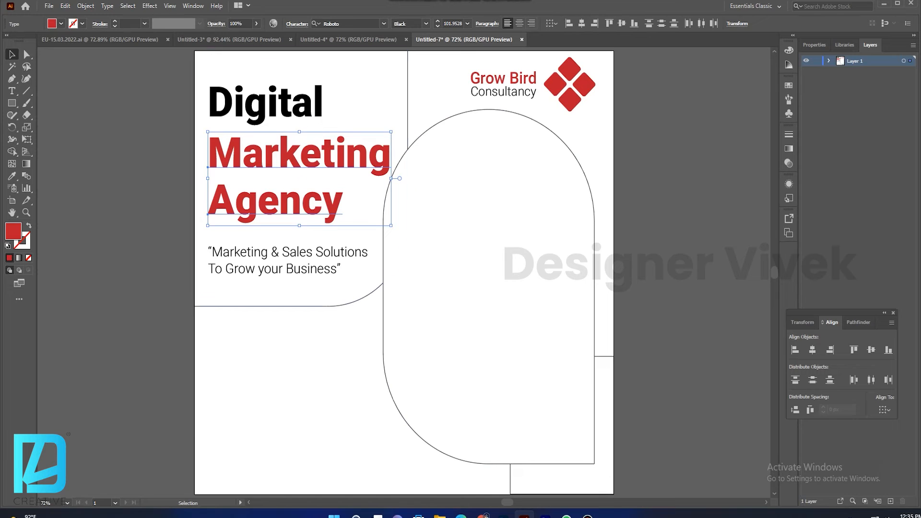
Copy the Lorem ipsum paragraph from the Untitled-3 document into Untitled-7 and place it, scaled down, below the tagline.
key("ctrl+shift+a")
left_click(230, 40)
scroll(383, 283, "down", 2)
left_click(384, 283)
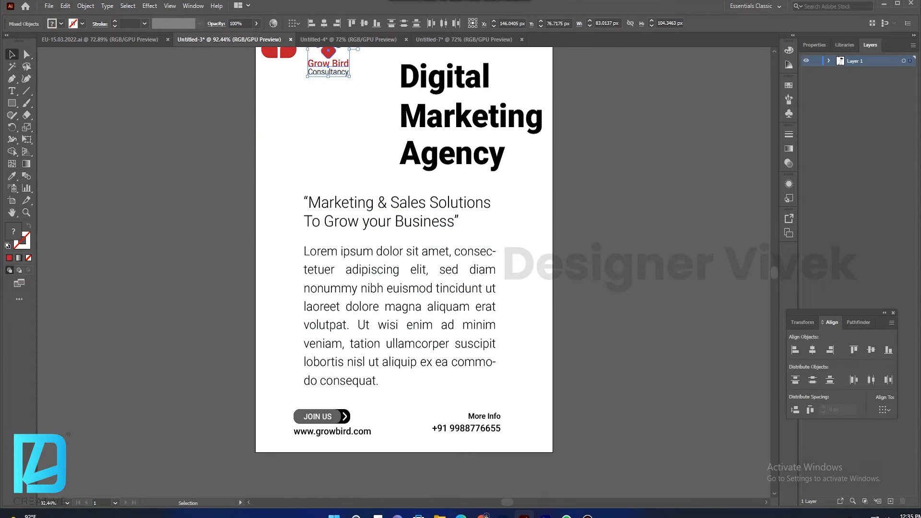
left_click_drag(384, 283, 317, 367)
scroll(318, 367, "down", 2)
left_click_drag(316, 296, 284, 285)
Raise the lower edge of the upper-left rounded panel slightly and nudge the Lorem ipsum paragraph right and up toward it.
left_click(293, 218)
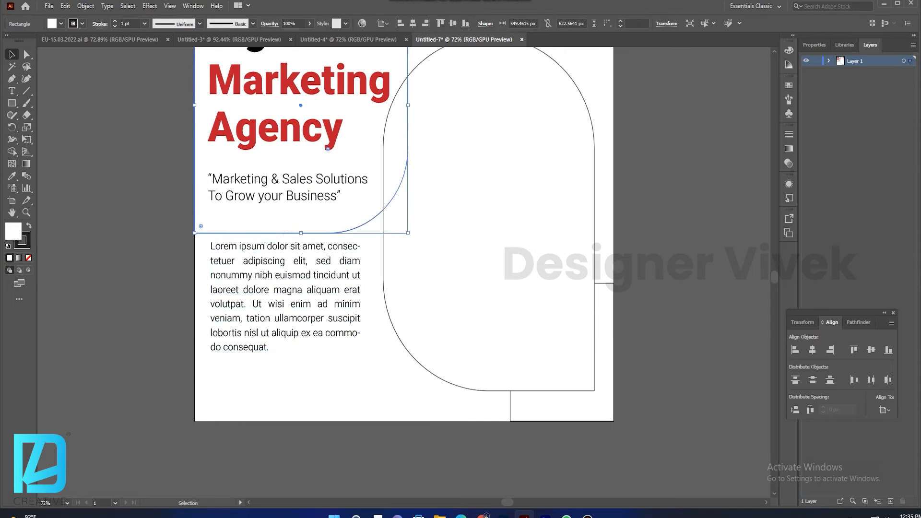
mouse_move(301, 233)
left_mouse_down()
mouse_move(303, 240)
mouse_move(302, 220)
left_mouse_up()
left_click(285, 290)
key("Right")
key("Right")
key("Right")
key("Right")
key("Right")
key("Right")
key("Up")
key("Up")
key("Up")
key("Up")
key("Up")
key("Up")
key("Up")
key("Up")
key("Up")
key("Up")
key("Up")
key("Up")
key("Up")
key("Up")
key("Up")
key("Up")
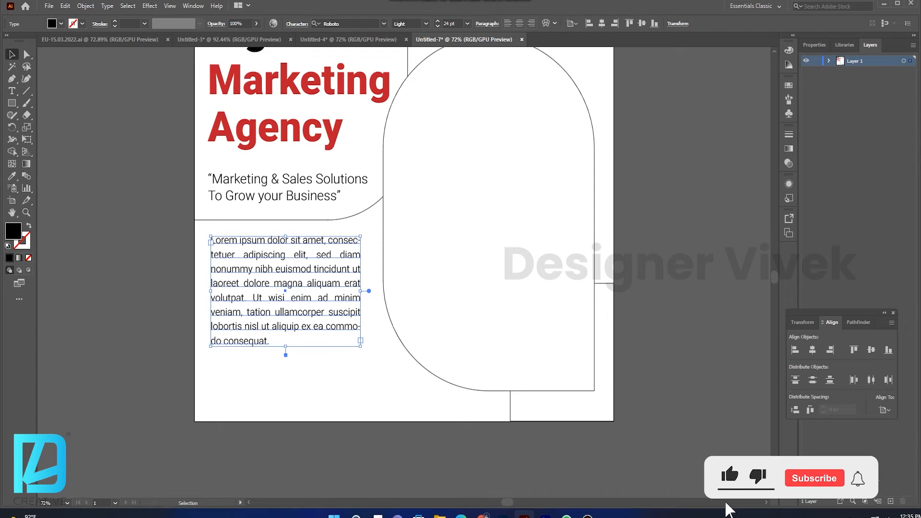
Align the left edges of the paragraph, the tagline and the "Marketing Agency" text, and deselect them.
left_click(287, 195, "shift")
left_click(285, 129, "shift")
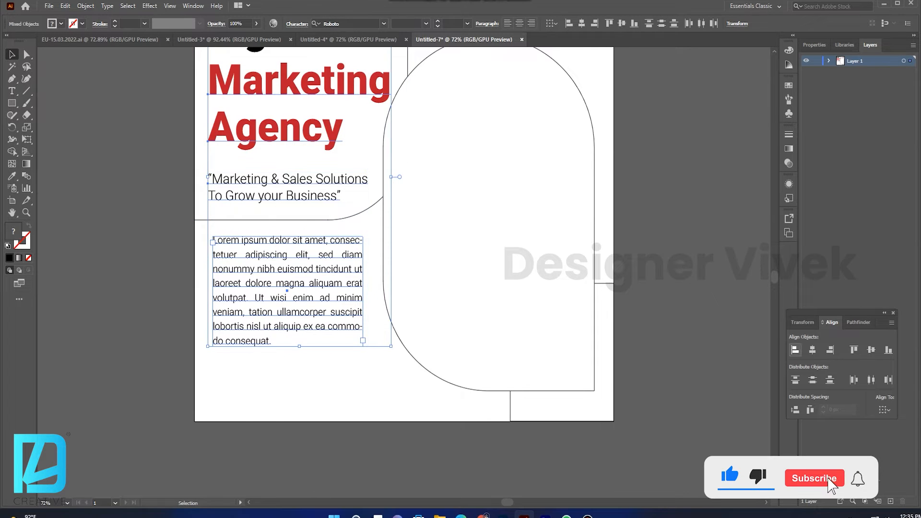
left_click(795, 349)
left_click(672, 326)
Widen the paragraph's text frame slightly to the right and nudge it up closer to the upper-left panel.
left_click(307, 291)
left_click_drag(358, 290, 365, 291)
key("Up")
key("Up")
key("Up")
key("Up")
key("Up")
key("Up")
key("Up")
key("Up")
key("Up")
key("Up")
key("Up")
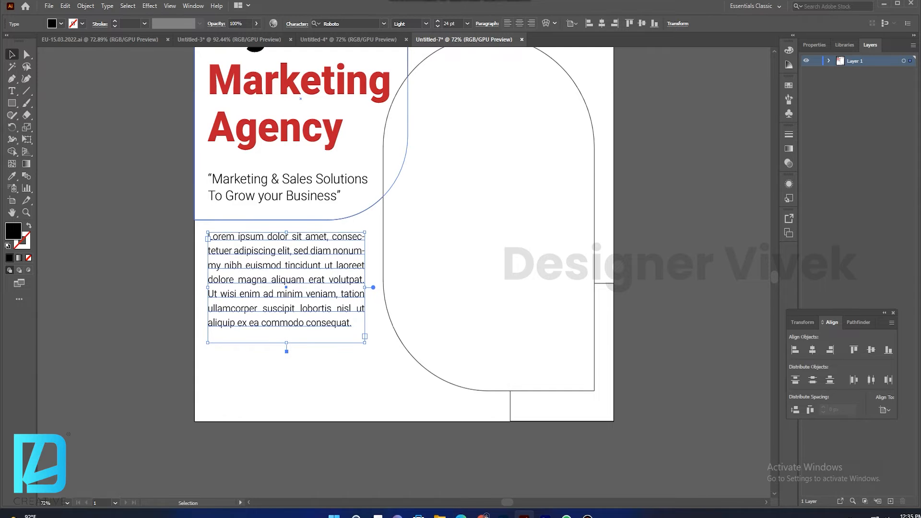
Set the paragraph's leading to 38 pt.
left_click(297, 24)
left_click(300, 71)
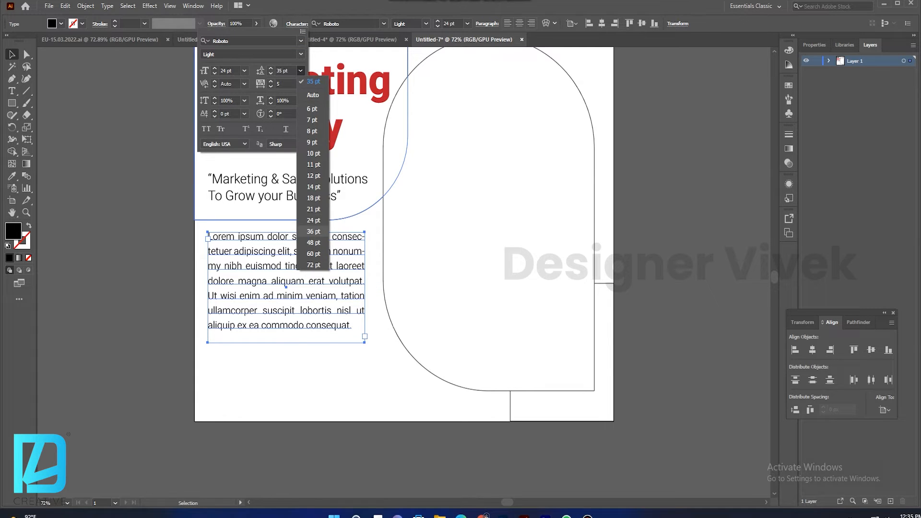
left_click(313, 231)
left_click(272, 69)
left_click(271, 68)
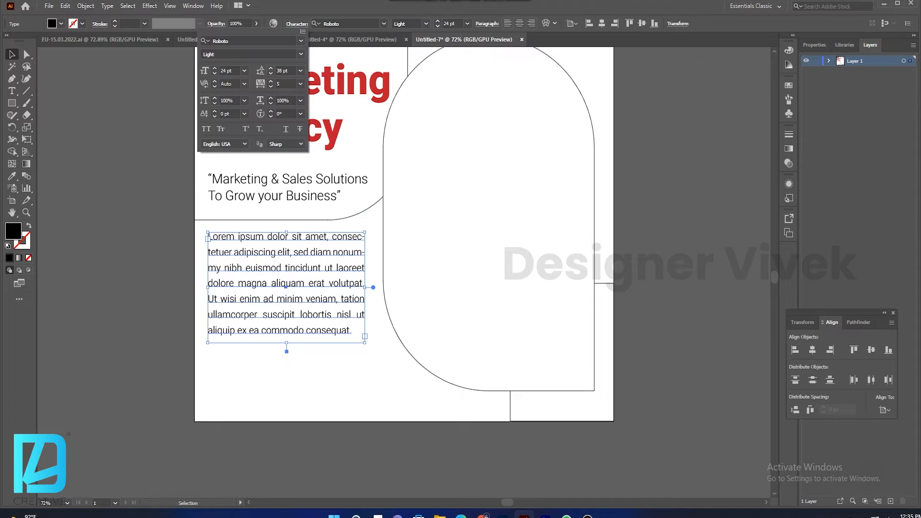
key("Escape")
Nudge the Lorem ipsum paragraph slightly down from the upper-left panel and deselect it.
key("Down")
key("Down")
key("Down")
key("Down")
key("Down")
key("Down")
key("Down")
key("Down")
key("Down")
key("Down")
key("Down")
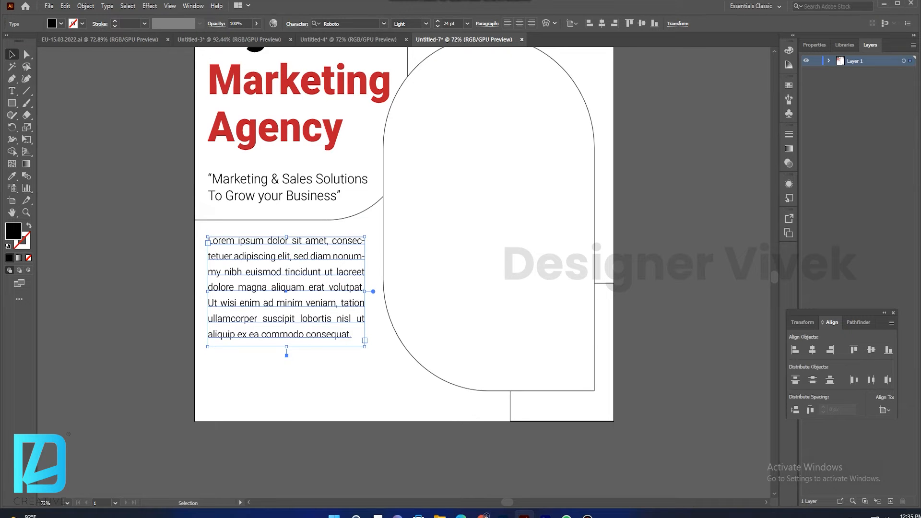
left_click(298, 384)
Copy the JOIN US button, web address and More Info contact block from Untitled-3 to the lower-left area of the post.
left_click(229, 40)
left_click(338, 416)
left_click_drag(317, 417, 265, 397)
left_click_drag(408, 403, 457, 402)
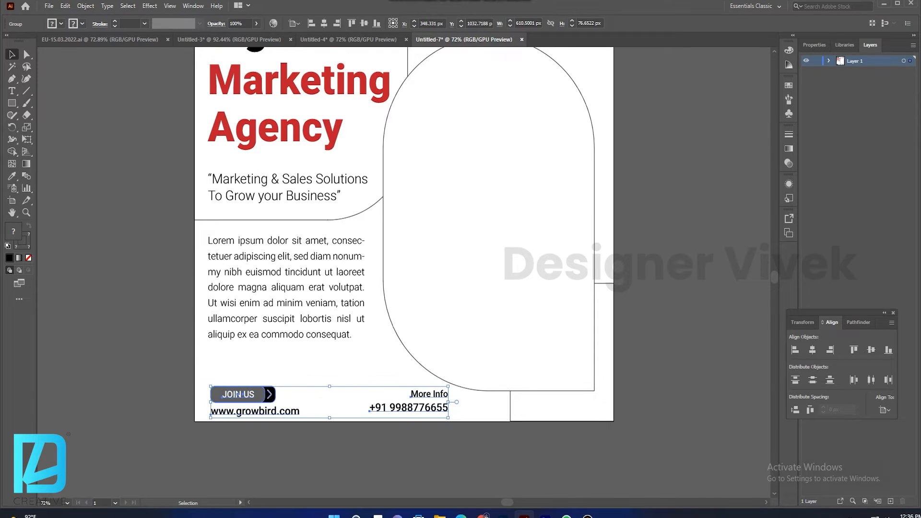
Ungroup the copied footer items and select the More Info contact block on its own.
right_click(425, 410)
left_click(453, 314)
left_click(471, 448)
left_click(424, 407)
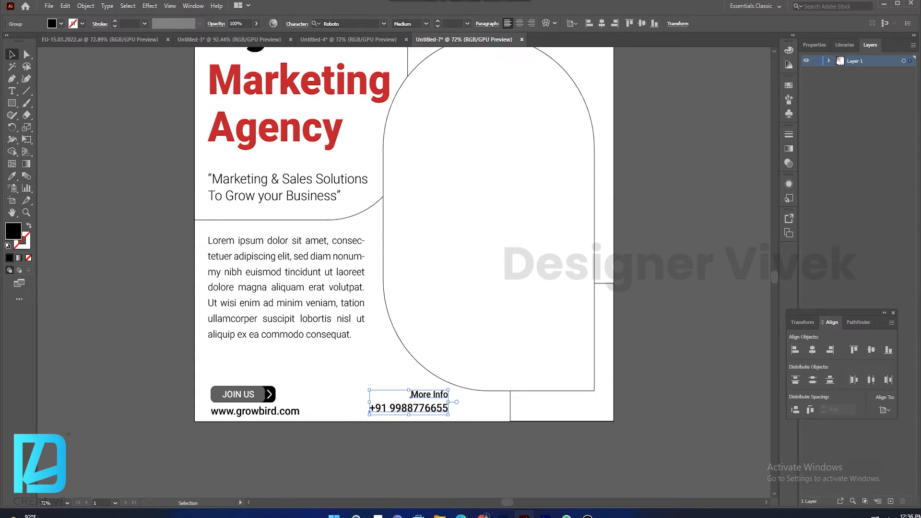
Move the large rounded shape up slightly and shift the More Info contact block a little to the right.
left_click(474, 385)
scroll(474, 386, "up", 3)
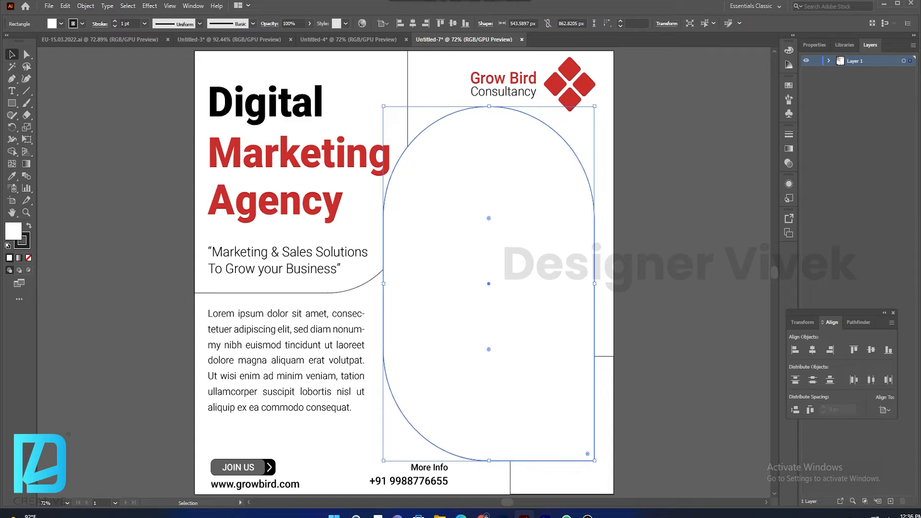
scroll(461, 389, "down", 3)
left_click(424, 408)
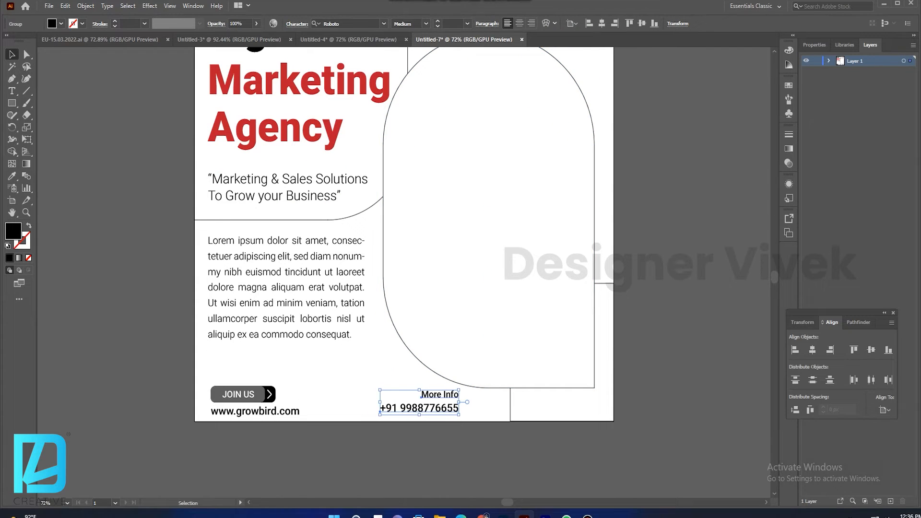
Select the JOIN US button, web address and contact block together and nudge them right and slightly up.
left_click_drag(230, 430, 444, 391)
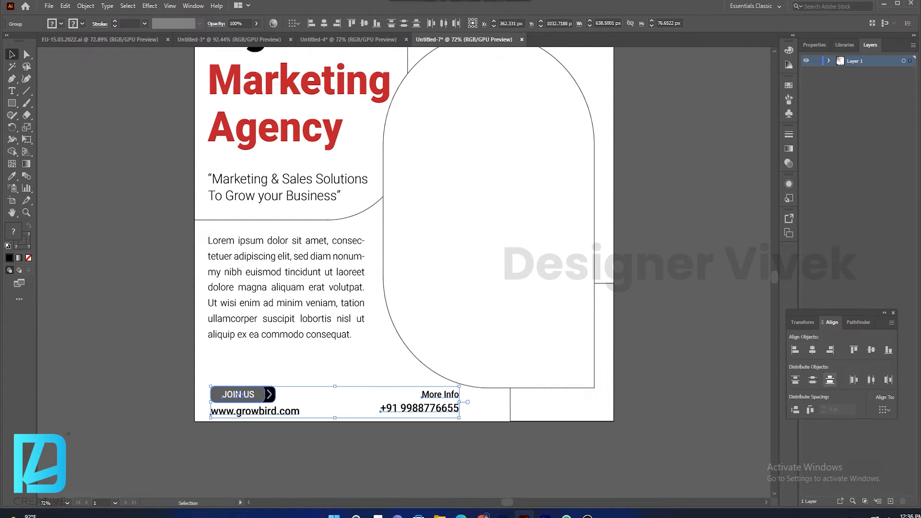
key("Right")
key("Right")
key("Right")
key("Right")
key("Right")
key("Up")
key("Up")
key("Up")
key("Right")
key("Right")
key("Right")
key("Right")
key("Right")
key("Right")
key("Right")
key("Right")
key("Right")
key("Right")
key("Right")
key("Right")
key("Right")
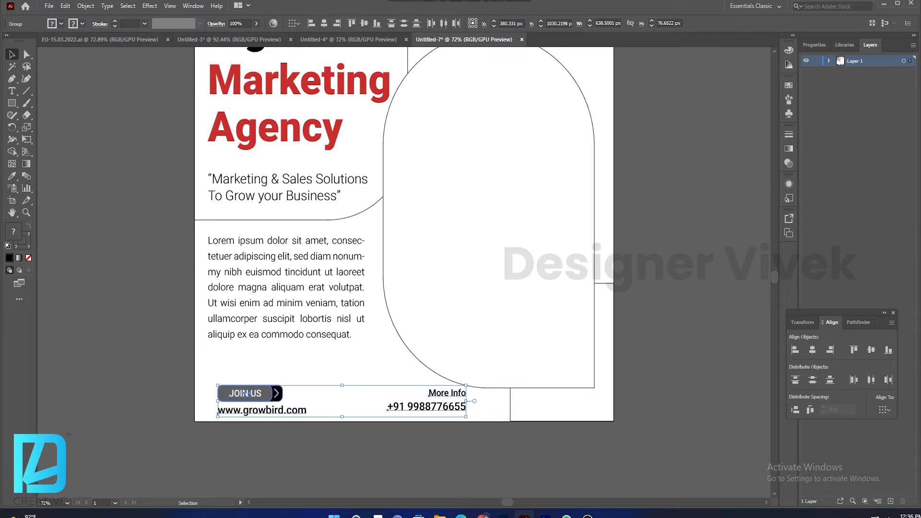
Move the More Info contact block further right and raise the large rounded shape's lower edge, making it about 844 px tall.
left_click(488, 209)
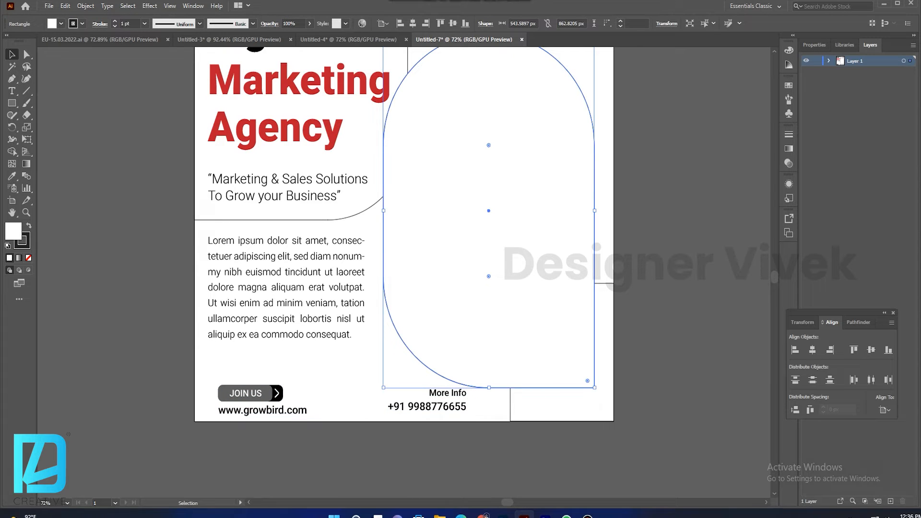
left_click(427, 407)
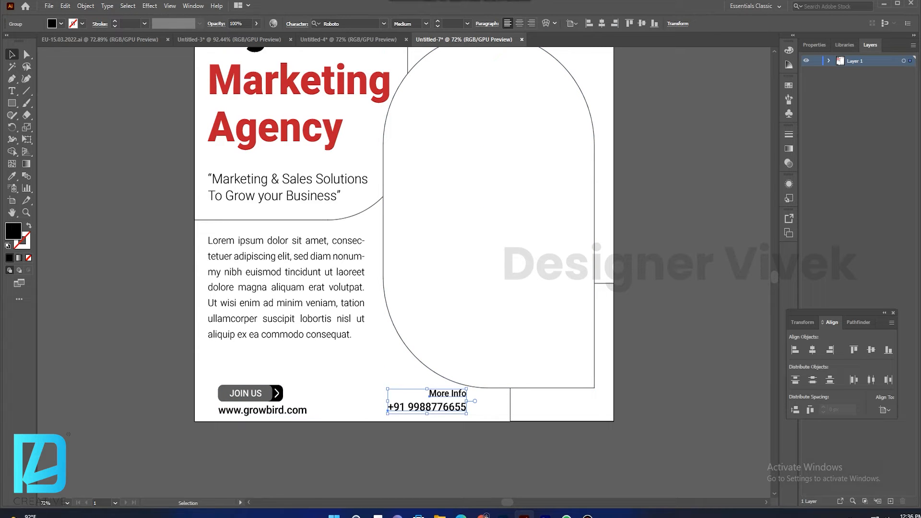
key("Down")
key("Down")
key("Down")
key("Down")
key("Down")
left_click(488, 207)
left_click_drag(489, 388, 491, 407)
Align the footer items on their vertical centers, nudge them slightly left, and deselect them.
left_click(245, 393, "shift")
left_click(871, 350)
key("Down")
key("Up")
key("Left")
key("Left")
key("Left")
key("Left")
key("Left")
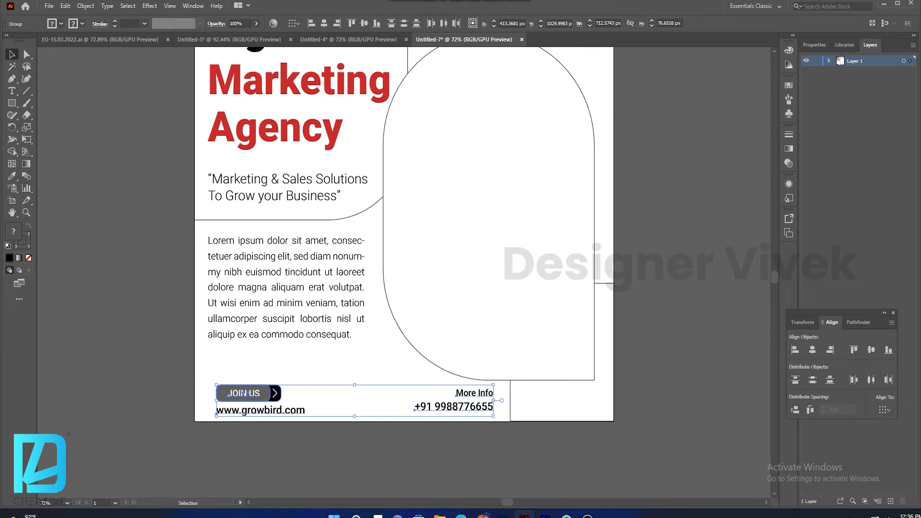
left_click(672, 336)
key("ctrl+0")
Fill the upper-left rounded panel with the red sampled from the headline text, and deselect it.
left_click(489, 216)
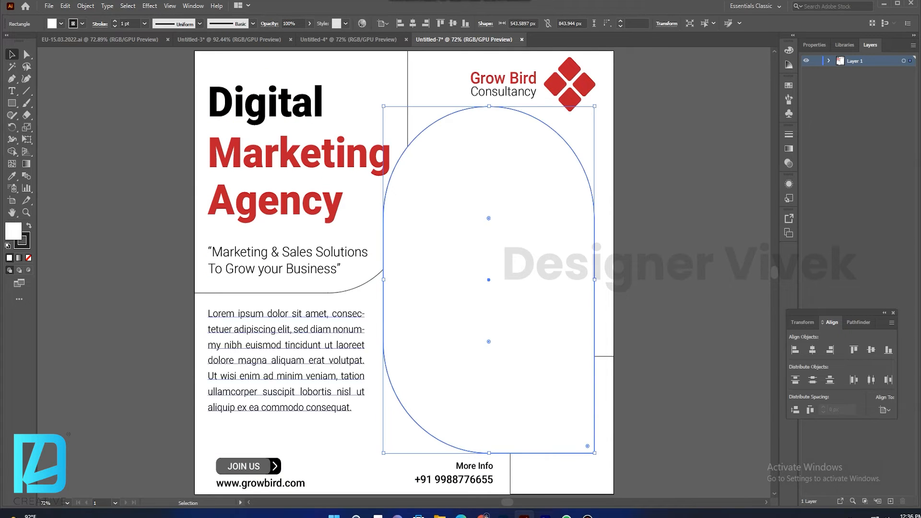
left_click(353, 228)
key("i")
left_click(276, 204)
key("v")
left_click(163, 264)
left_click(288, 156)
left_click(354, 231)
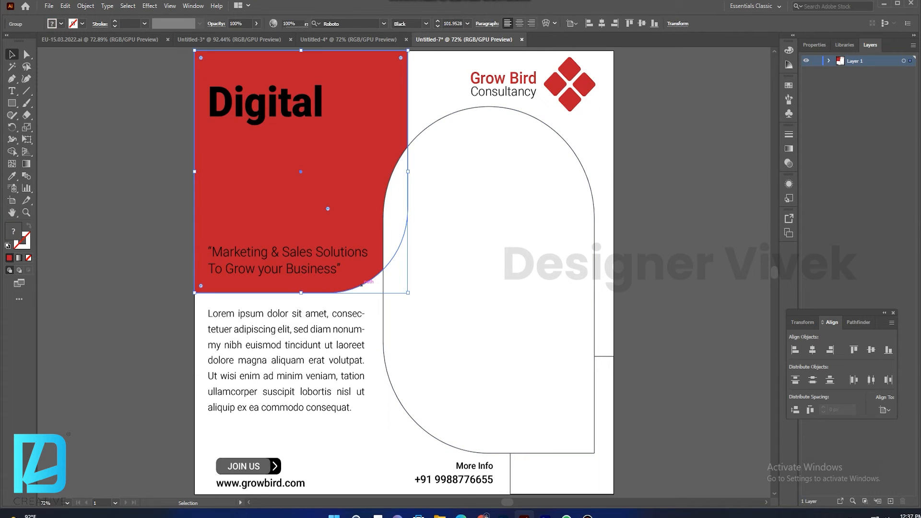
left_click(691, 307)
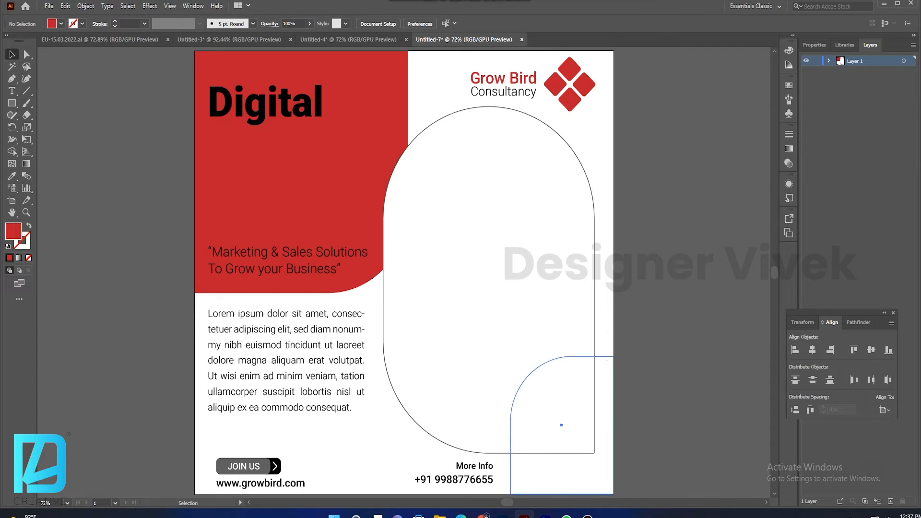
Fill the lower-right corner shape with the red sampled from the upper-left panel.
left_click(606, 383)
key("i")
left_click(354, 231)
key("v")
left_click(691, 345)
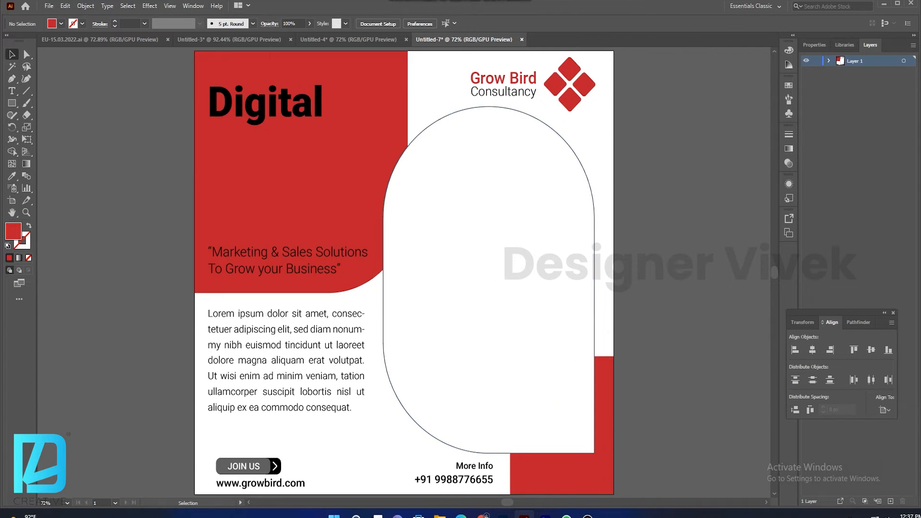
Fill the large rounded shape with the same sampled red and remove its outline.
left_click(363, 283)
left_click(537, 408)
key("i")
left_click(354, 235)
key("v")
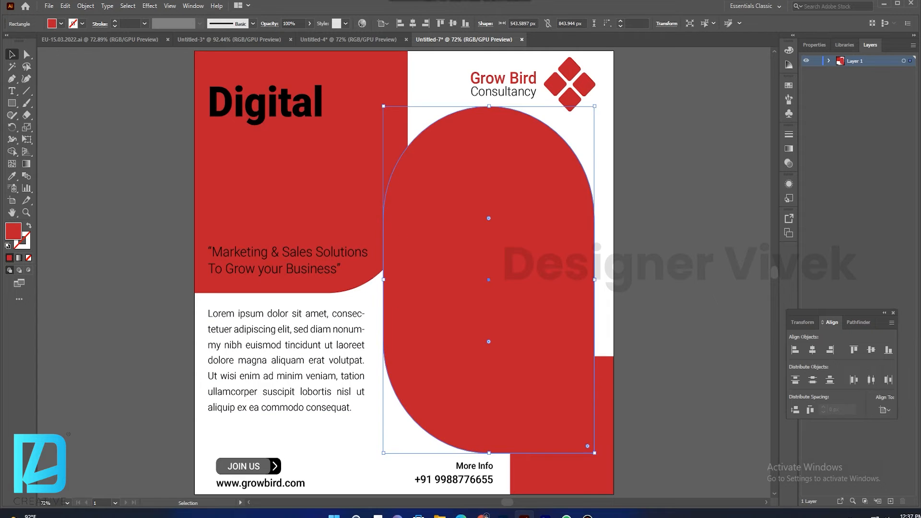
left_click(691, 346)
Place the seated businesswoman photo (file ending in 5324912) from the Pictures folder and scale it to cover the large rounded shape.
left_click(440, 516)
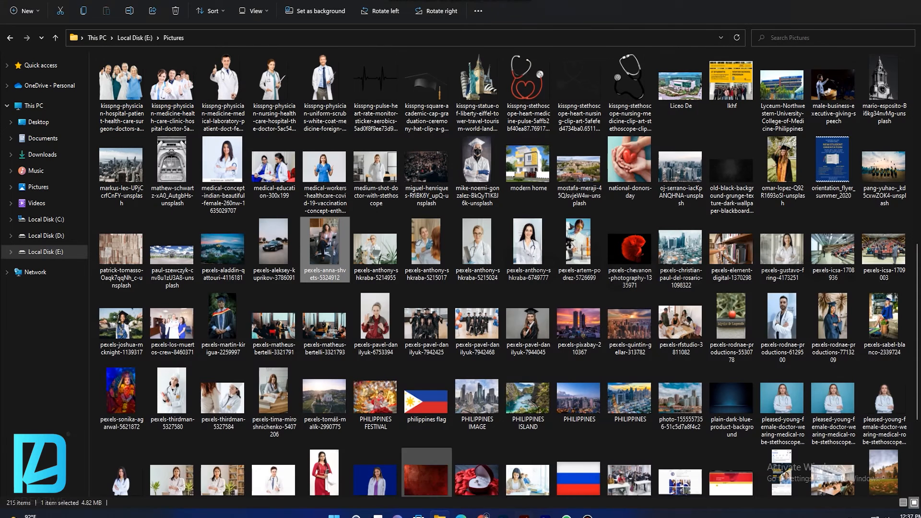
left_click_drag(324, 249, 511, 261)
left_click(163, 24)
left_click_drag(137, 197, 443, 168)
left_click_drag(161, 234, 377, 202)
left_click_drag(224, 189, 428, 267)
left_click_drag(500, 275, 437, 292)
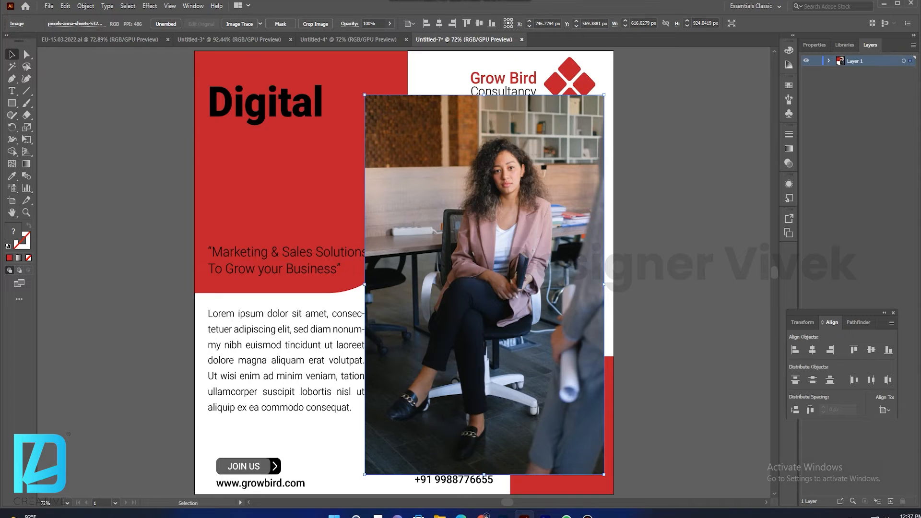
left_click_drag(365, 285, 375, 285)
left_click_drag(480, 286, 479, 276)
Send the photo behind the large rounded shape and clip it to that shape with a clipping mask.
right_click(529, 212)
mouse_move(566, 299)
left_click(663, 333)
left_click(481, 251, "shift")
right_click(479, 249)
left_click(524, 342)
left_click(662, 316)
Reposition the photo inside the clipping mask so that it is centered on the rounded shape.
key("a")
mouse_move(534, 308)
left_mouse_down()
mouse_move(543, 326)
mouse_move(538, 313)
left_mouse_up()
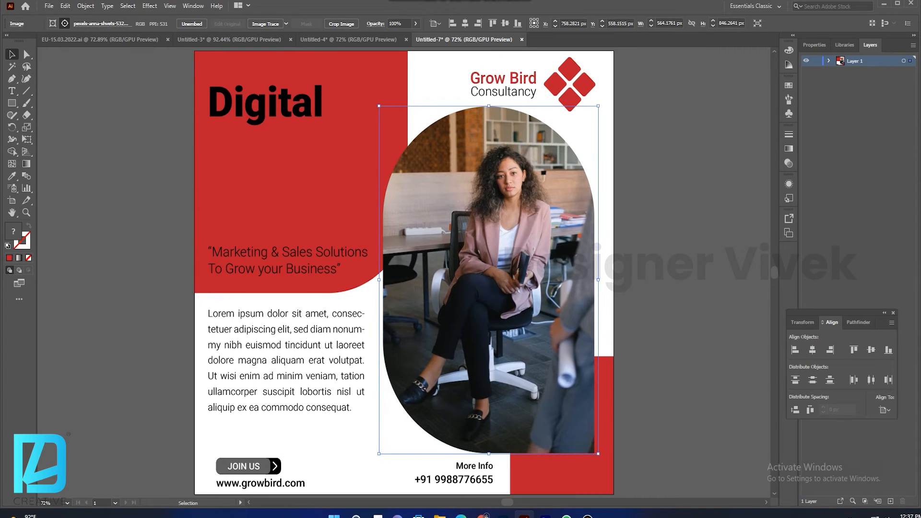
Enlarge the masked photo of the businesswoman to about 576 × 864 px and nudge it slightly left and up.
left_click_drag(598, 279, 601, 280)
key("Up")
key("Up")
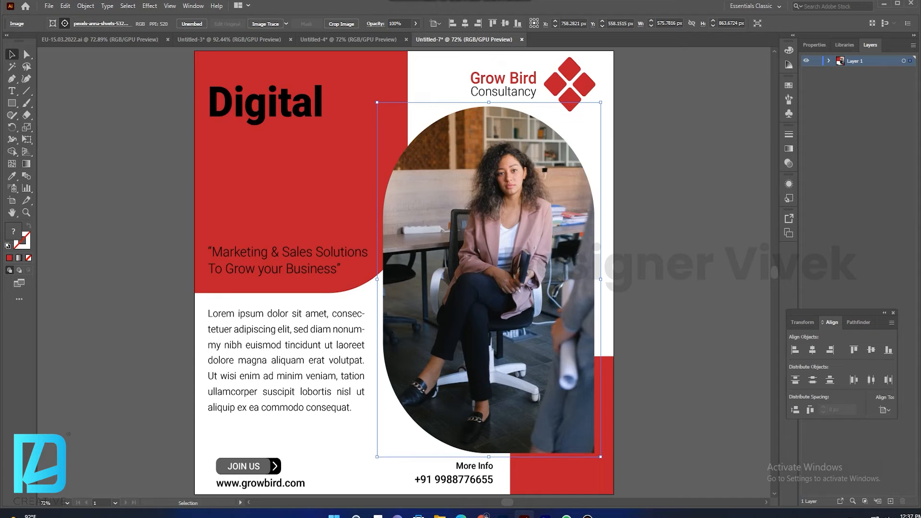
key("Left")
key("Left")
key("Down")
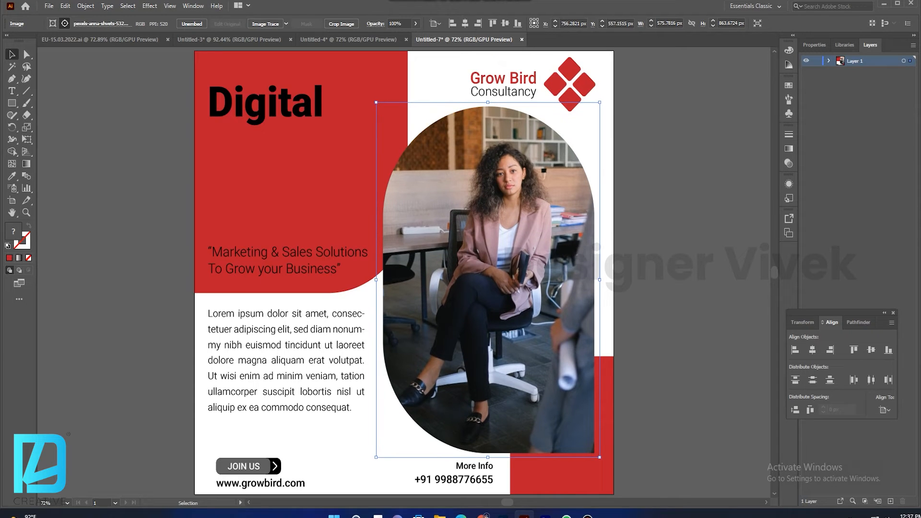
Scale the masked photo up to about 647 × 971 px and nudge it right and up inside the rounded shape.
left_click_drag(599, 102, 621, 80)
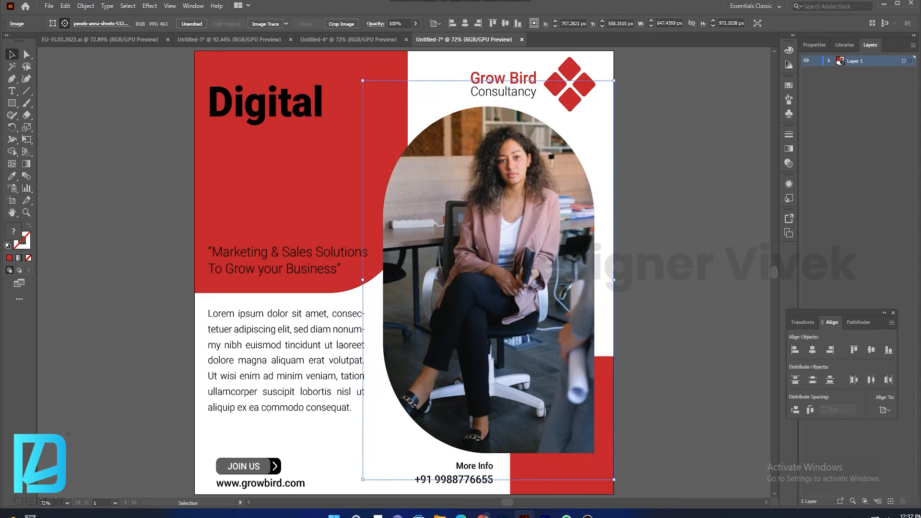
key("Right")
key("Right")
key("Right")
key("Right")
key("Up")
key("Up")
key("Up")
key("Up")
key("Up")
key("Up")
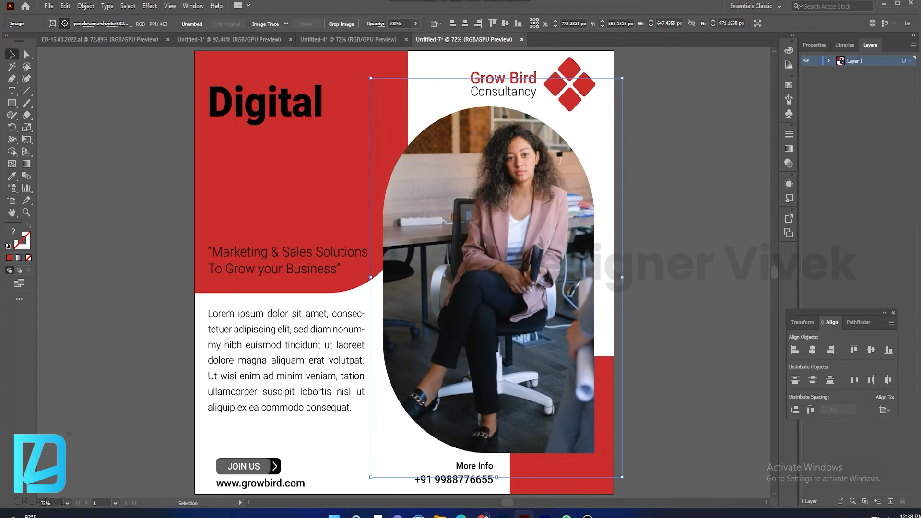
Enlarge the masked photo further to about 674 × 1011 px and nudge it to the right within the mask.
left_click_drag(622, 277, 625, 277)
left_click_drag(625, 278, 627, 277)
key("Right")
key("Right")
key("Right")
key("Right")
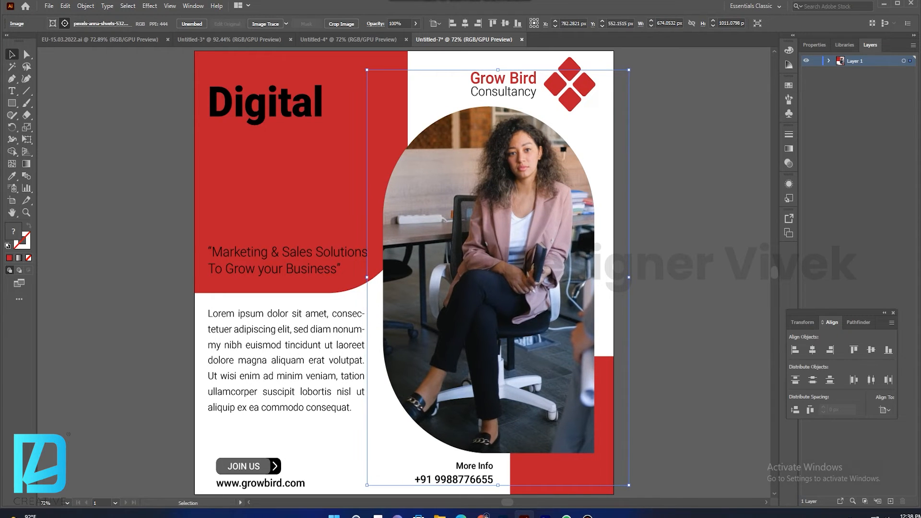
left_click(672, 269)
Recolor the "Marketing Agency" headline lines white by sampling the white background with the Eyedropper.
left_click(275, 203)
key("i")
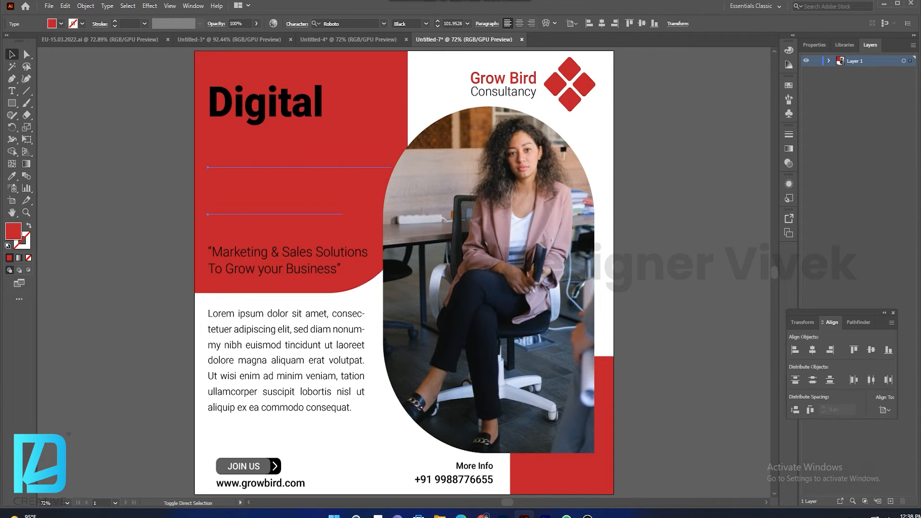
left_click(372, 437)
key("v")
left_click(161, 158)
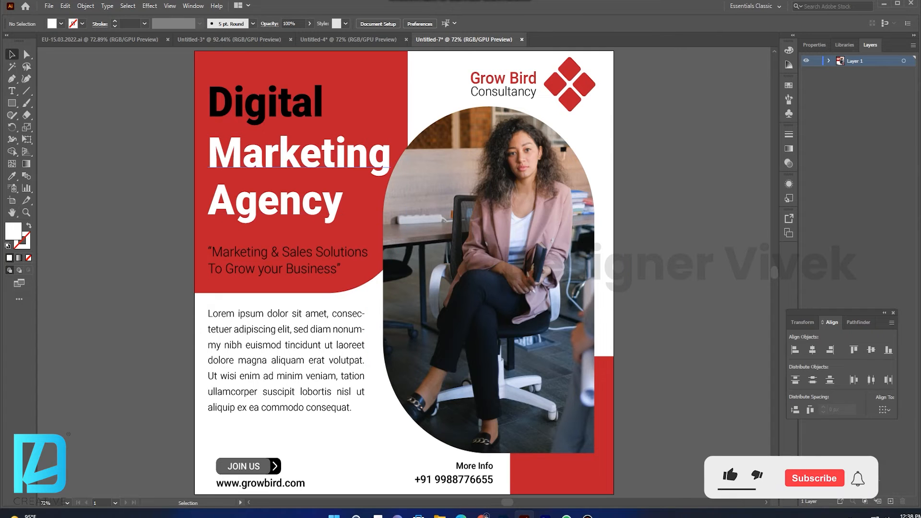
Recolor the headline word "Digital" white to match the other headline lines, using the Eyedropper.
left_click(266, 106)
left_click(61, 23)
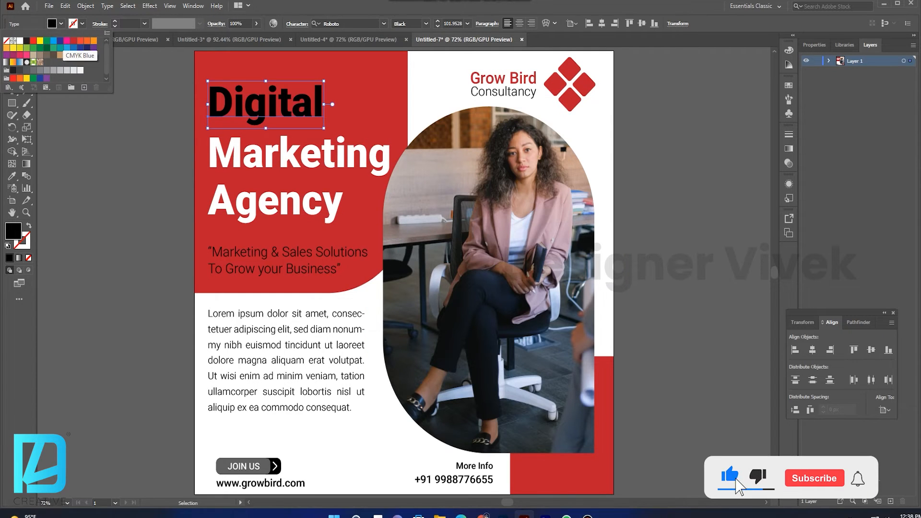
left_click(80, 40)
left_click(74, 40)
key("Escape")
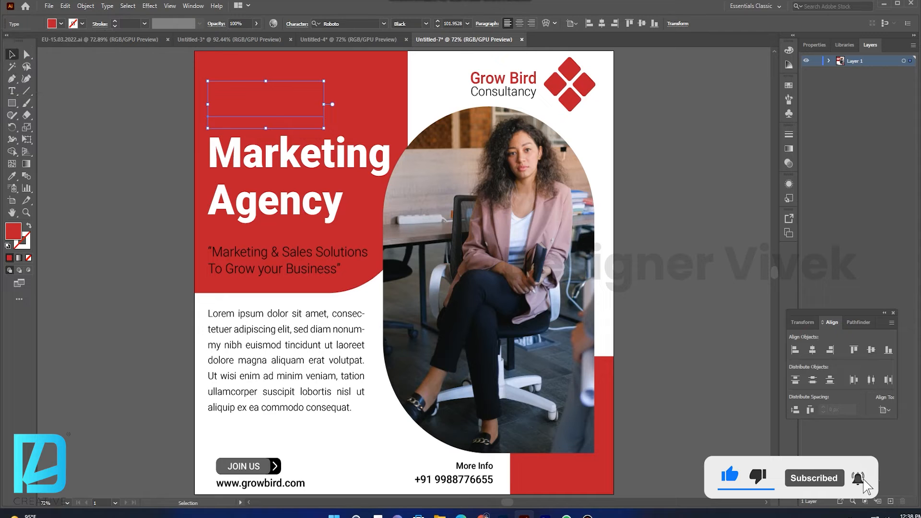
key("i")
left_click(336, 434)
key("v")
Move the lorem ipsum paragraph slightly down and right in the space between the red banner and the JOIN US button.
left_click(286, 361)
key("Down")
key("Down")
key("Right")
key("Right")
key("Down")
key("Down")
key("Down")
key("Down")
key("Down")
key("Down")
key("Down")
key("Down")
key("Down")
key("Down")
key("Down")
key("Down")
key("Down")
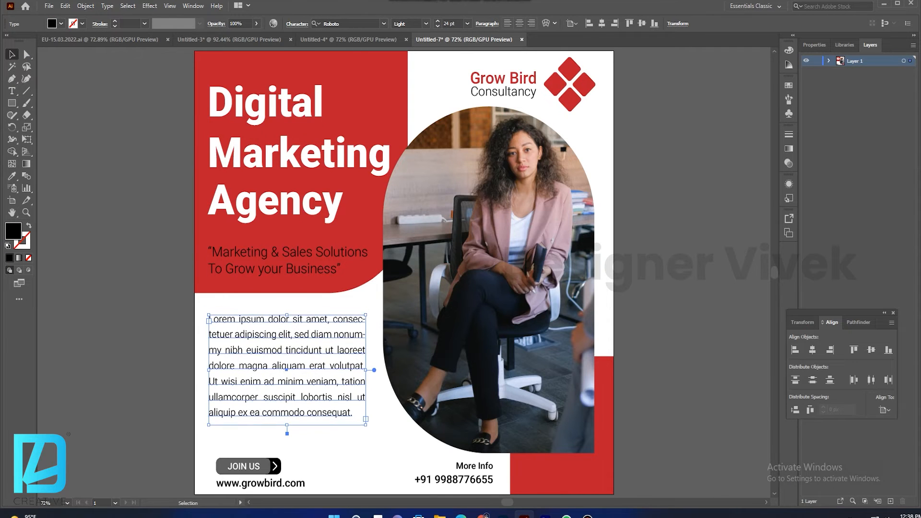
Left-align the headline, tagline and body paragraph with one another and nudge them up slightly together.
left_click(283, 269, "shift")
left_click(281, 204, "shift")
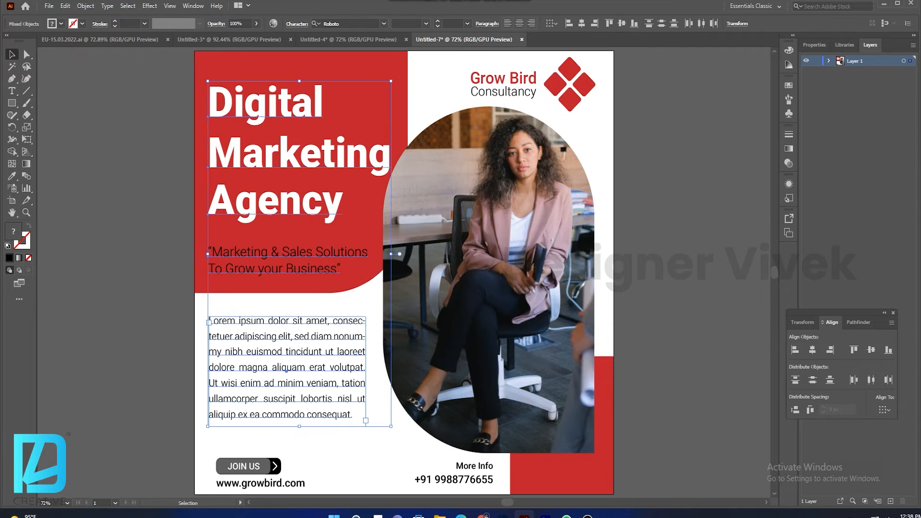
left_click(795, 350)
key("Up")
key("Up")
key("Up")
key("Up")
key("Up")
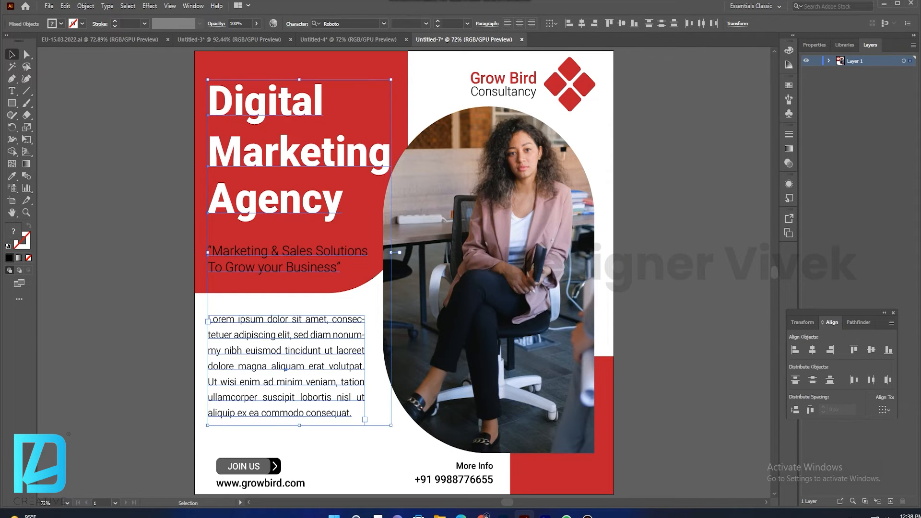
left_click(163, 230)
Recolor the "Marketing & Sales Solutions To Grow your Business" tagline white by sampling the headline.
left_click(283, 235)
left_click(283, 264)
key("u")
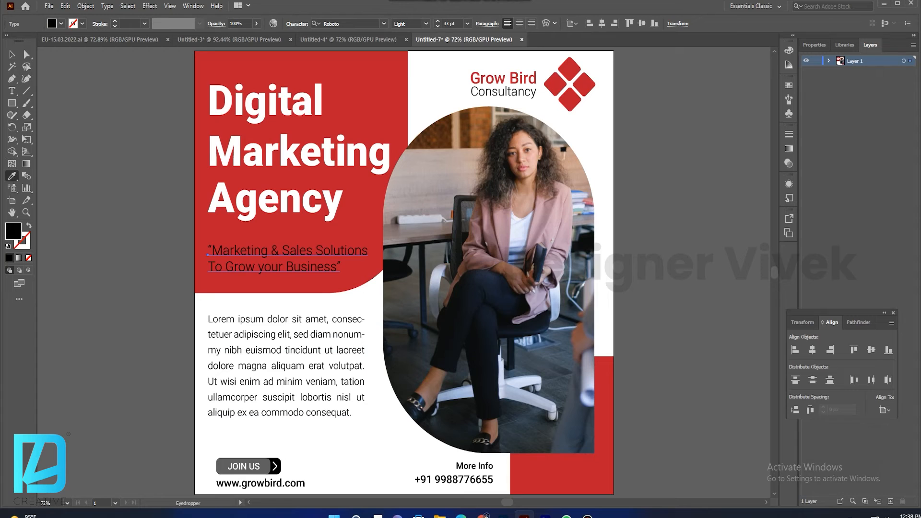
left_click(272, 202)
key("v")
left_click(163, 307)
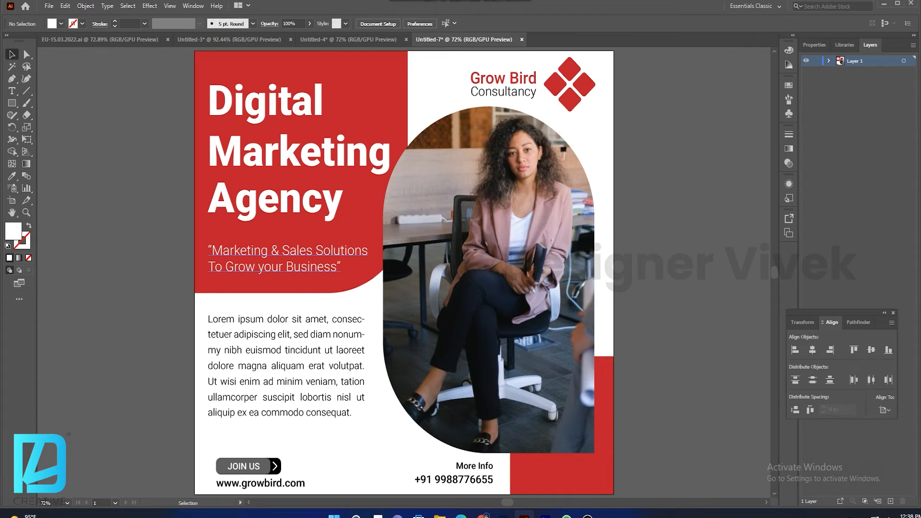
Set the words "Marketing & Sales Solutions" in the tagline to the Roboto Medium weight.
key("t")
left_click_drag(212, 251, 368, 250)
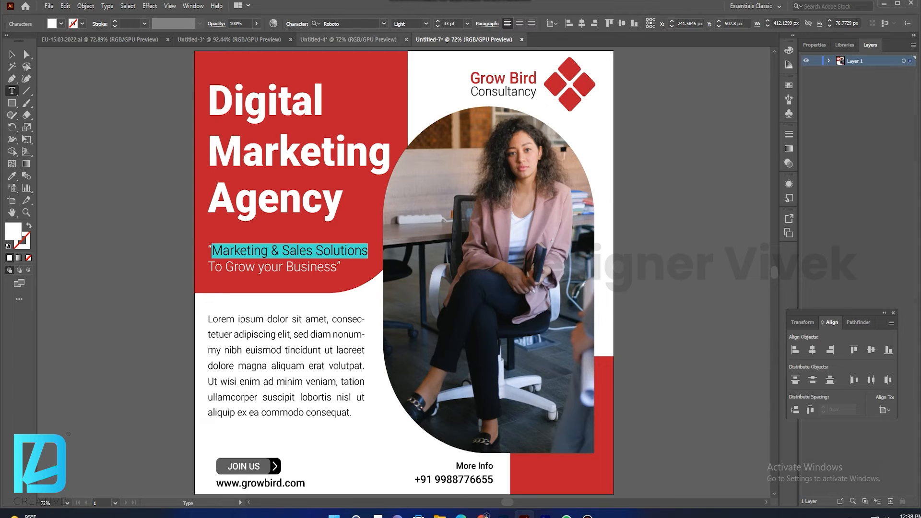
left_click(426, 23)
left_click(411, 101)
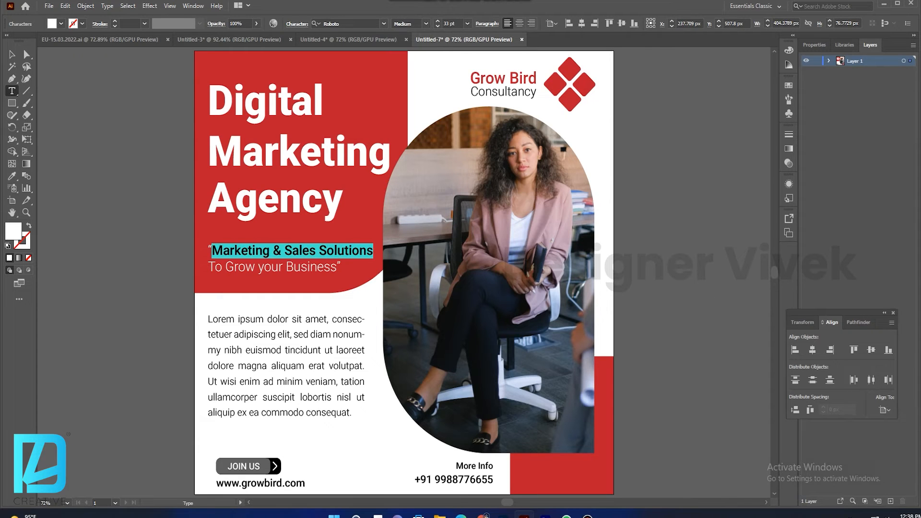
key("ctrl+shift+a")
key("v")
Fill the black arrow part behind the JOIN US button with red sampled from the corner shape.
scroll(405, 271, "down", 1)
key("a")
left_click(280, 435)
key("i")
left_click(542, 439)
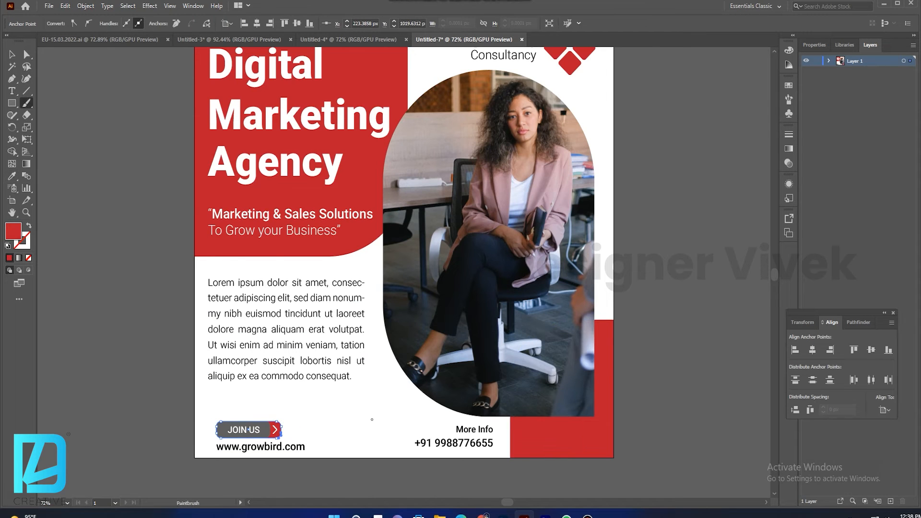
key("ctrl+shift+a")
Fill the grey front rectangle of the JOIN US button with the red of the corner shape.
key("v")
key("i")
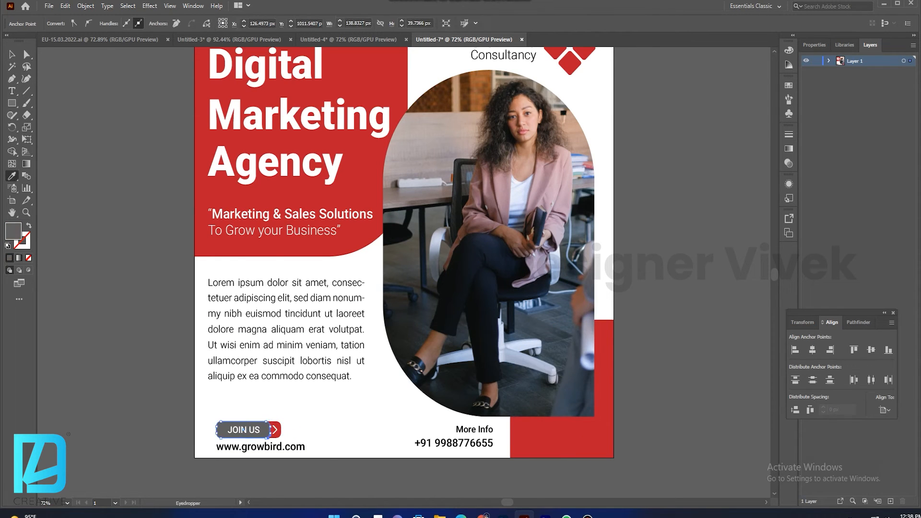
left_click(561, 389)
key("v")
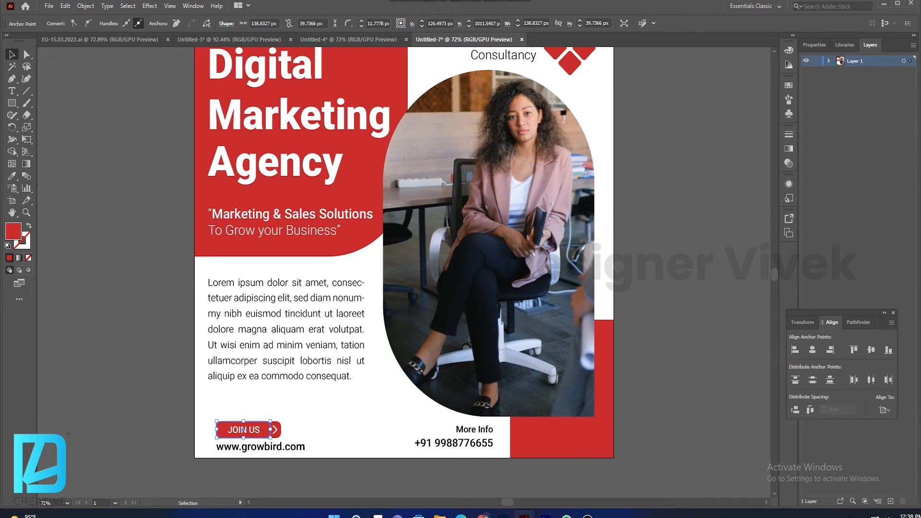
Change the fill of the JOIN US front rectangle to the lighter red D64153.
double_click(13, 232)
left_click_drag(176, 272, 160, 259)
left_click(303, 242)
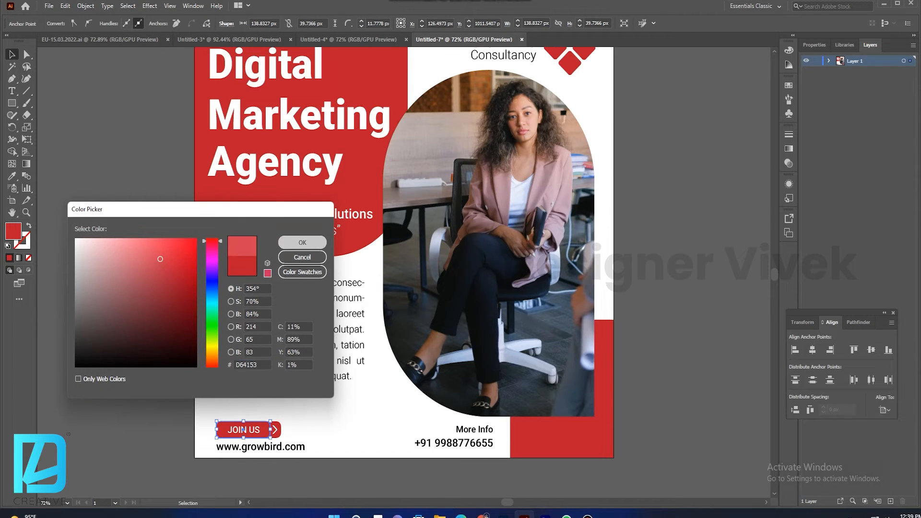
Apply the lighter red of the JOIN US front rectangle to the arrow shape behind it with the Eyedropper.
left_click(144, 288)
left_click(281, 426)
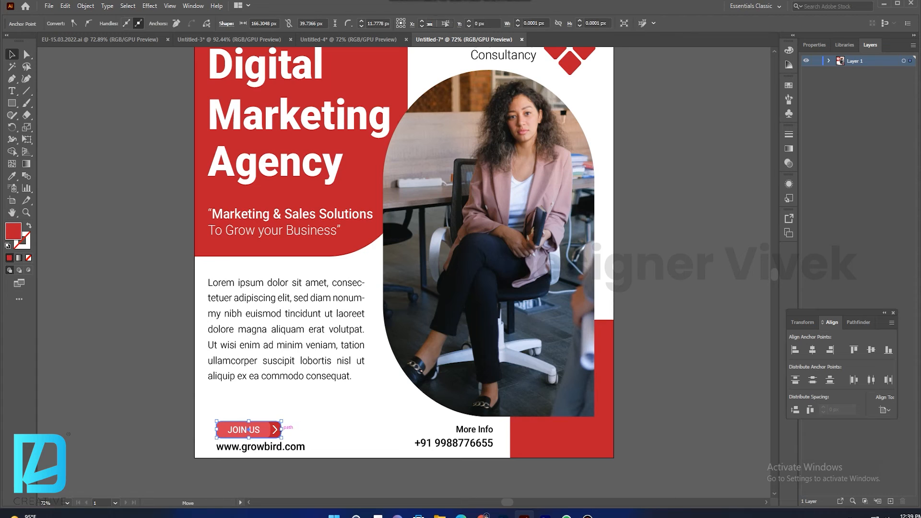
key("i")
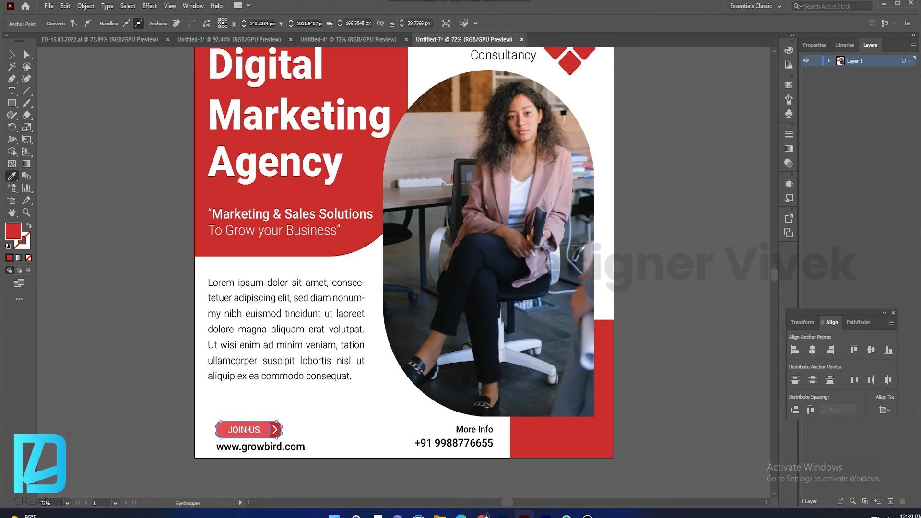
left_click(289, 430)
Refill the JOIN US front rectangle with the darker banner red using the Eyedropper.
left_click(266, 427)
double_click(14, 232)
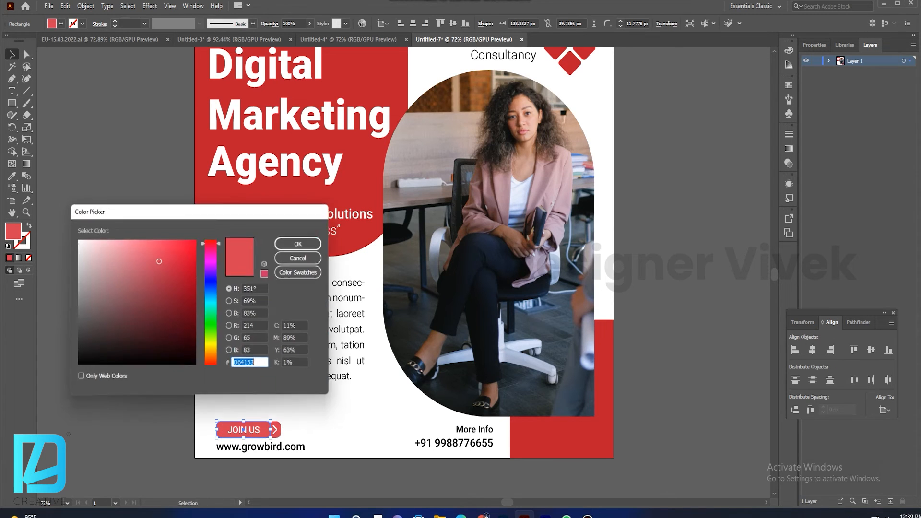
left_click(302, 258)
key("i")
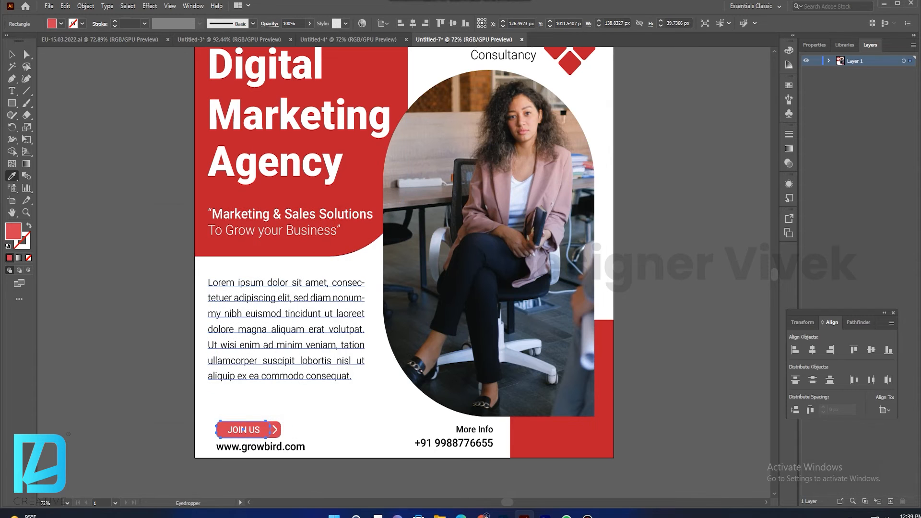
left_click(302, 246)
key("v")
left_click(294, 427)
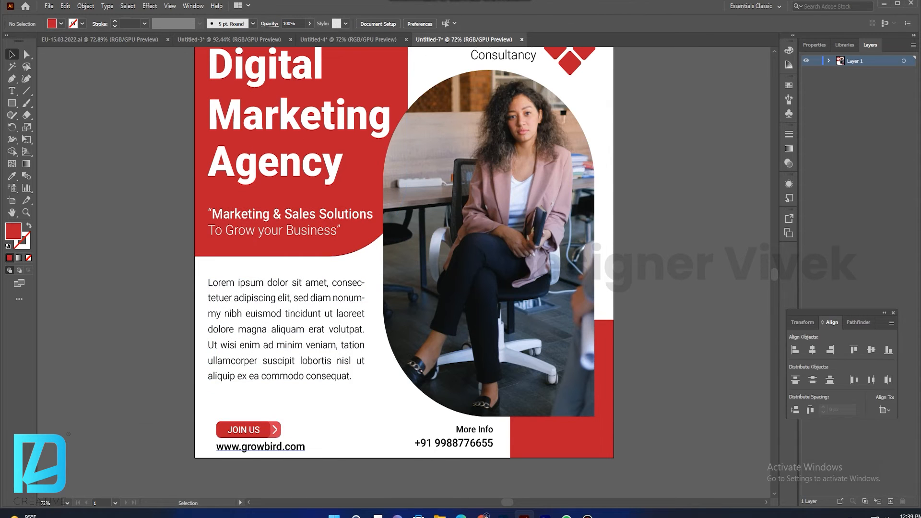
Fill the website address in the footer with a dark grey swatch and match the phone number to it.
left_click(269, 446)
left_click(321, 442)
left_click(262, 447)
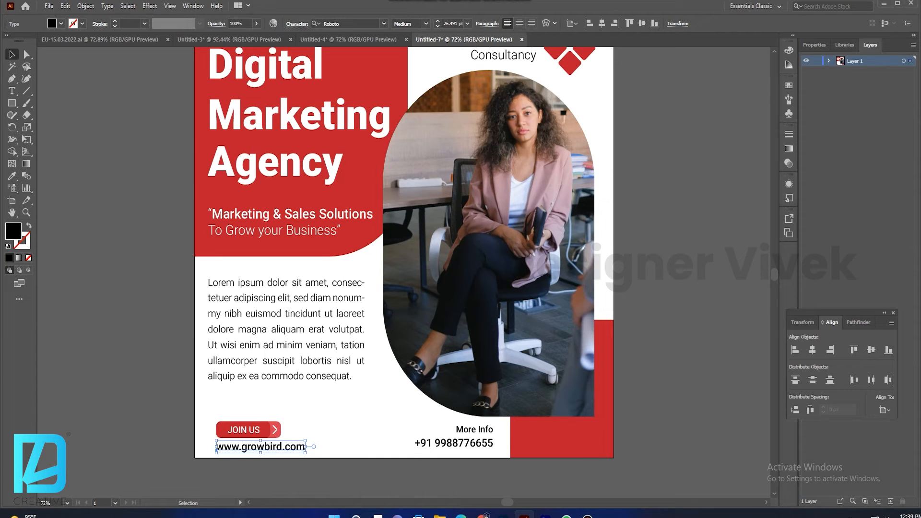
left_click(61, 23)
left_click(20, 70)
left_click(338, 437)
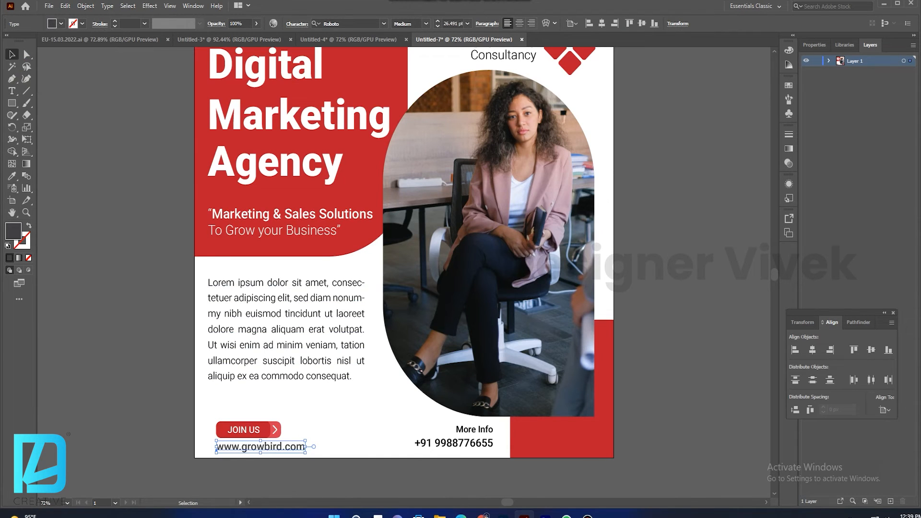
left_click(338, 438)
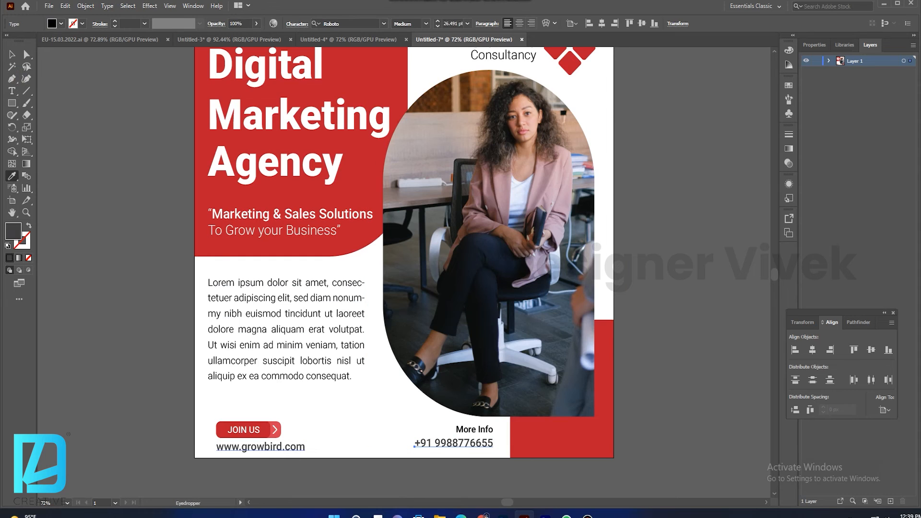
Recolor the "More Info" label with the red sampled from the corner shape.
left_click(474, 430, "ctrl")
key("i")
left_click(537, 435)
key("v")
Bottom-align the "More Info" phone block with the JOIN US and website block in the footer.
left_click(461, 443)
left_click(249, 430, "shift")
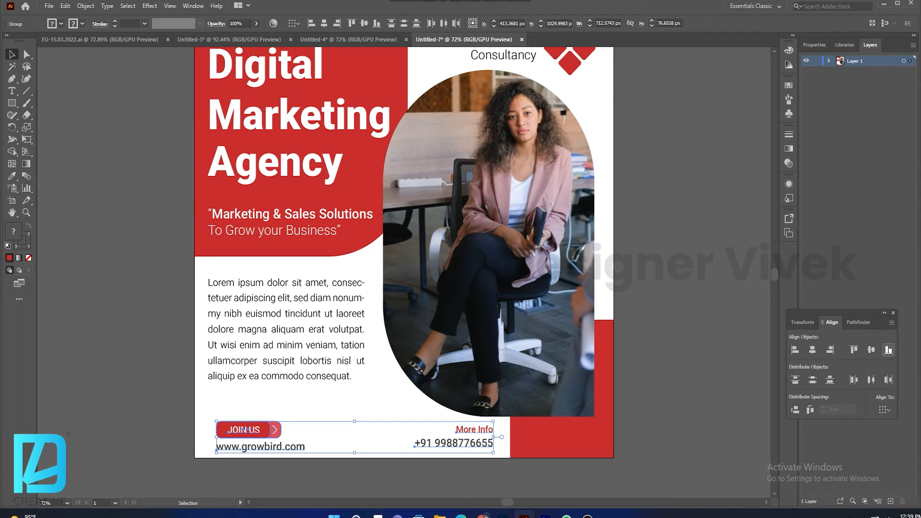
left_click(888, 350)
left_click(691, 384)
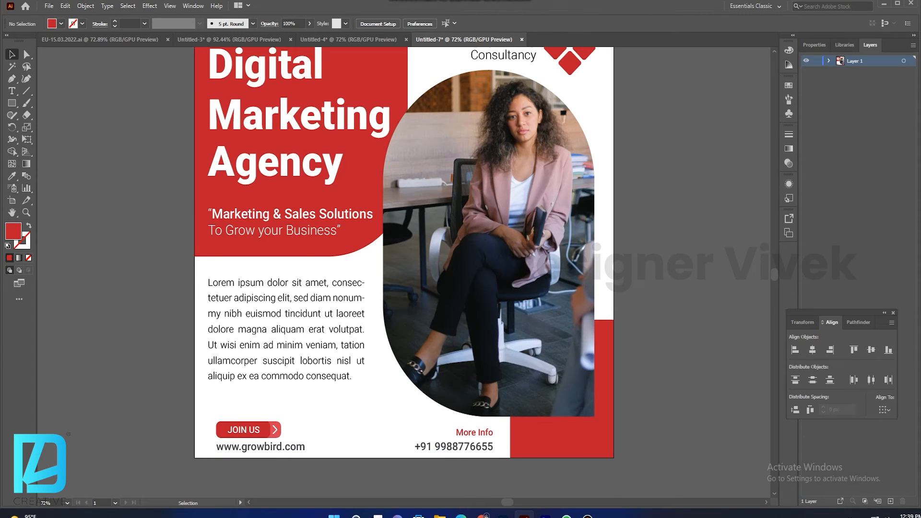
scroll(404, 270, "up", 2)
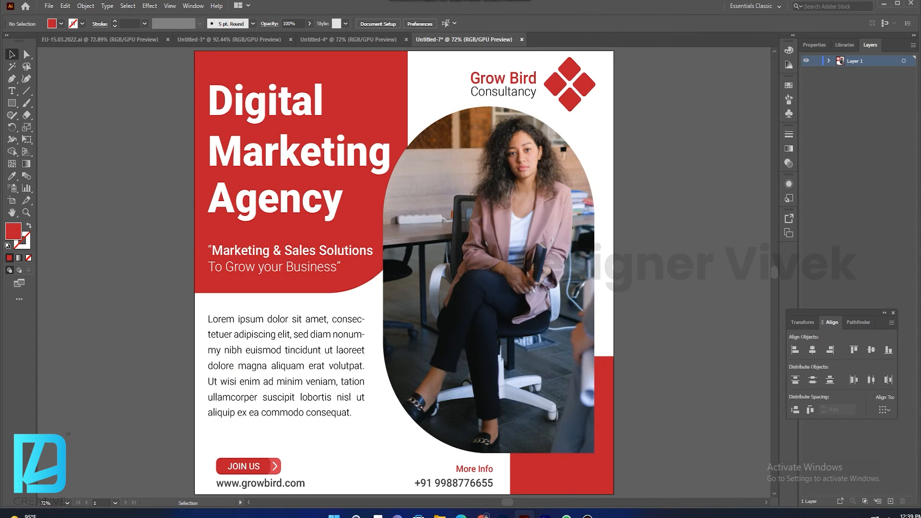
Enlarge the initial letter "L" of the lorem ipsum paragraph to 50 pt.
key("t")
left_click_drag(209, 319, 212, 320)
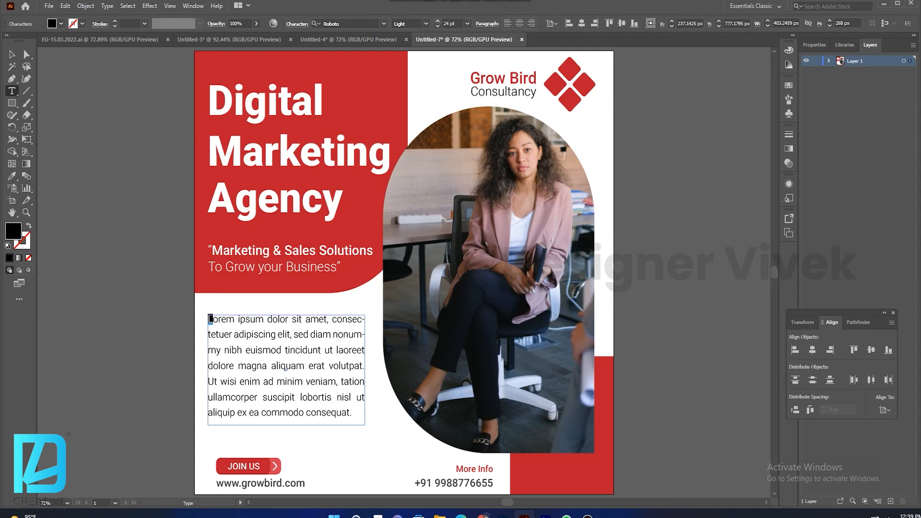
key("ctrl+shift+period")
key("ctrl+shift+period")
key("ctrl+shift+period")
key("ctrl+shift+period")
key("ctrl+shift+period")
key("ctrl+shift+period")
key("ctrl+shift+period")
key("ctrl+shift+period")
key("ctrl+shift+period")
key("ctrl+shift+period")
key("ctrl+shift+period")
key("ctrl+shift+period")
key("ctrl+shift+period")
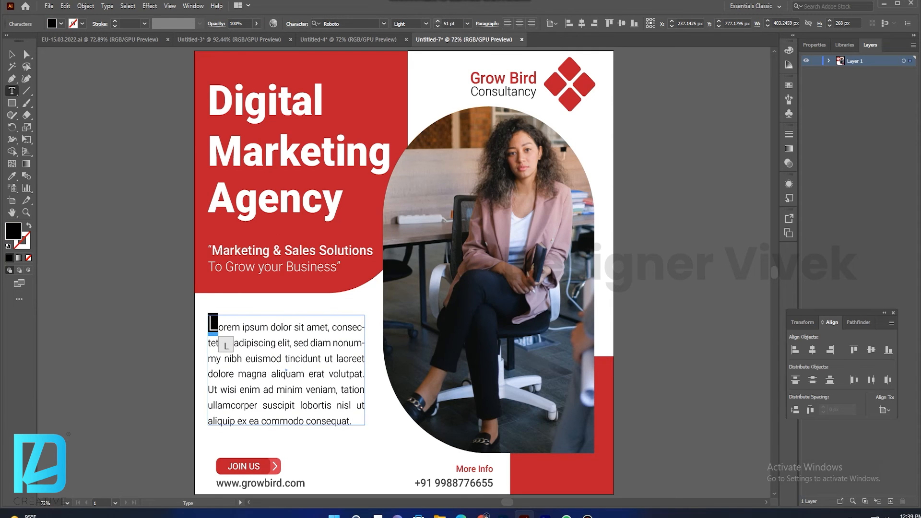
key("ctrl+shift+comma")
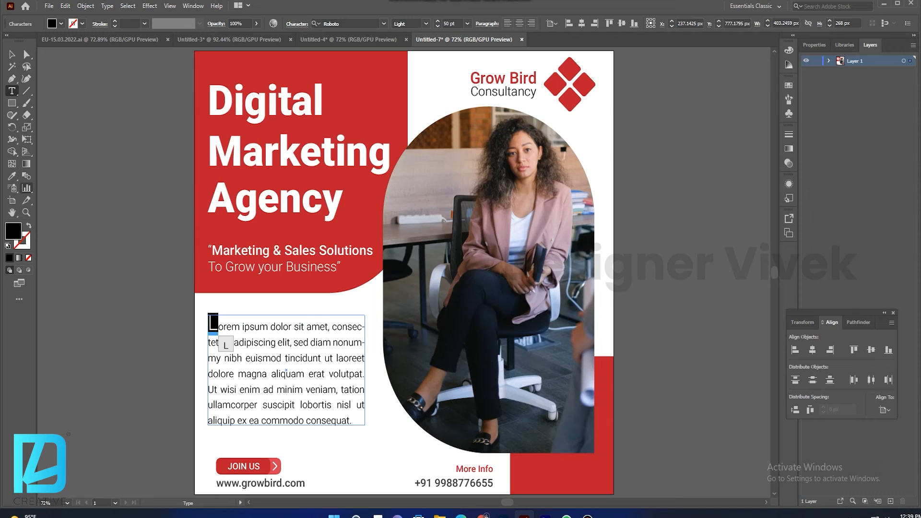
Color the enlarged initial "L" with the red of the banner and deselect the text.
left_click(240, 231)
left_click(12, 55)
left_click(108, 125)
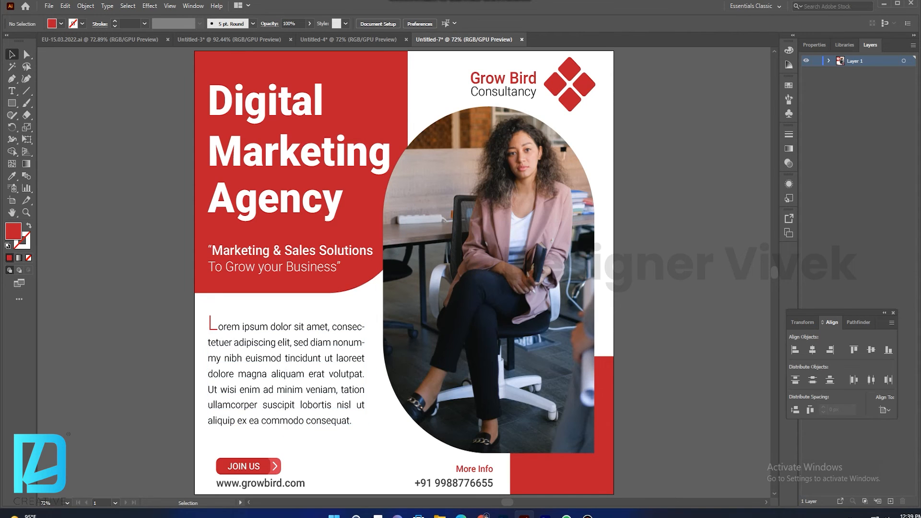
Set the initial "L" of the lorem ipsum paragraph to the Roboto Medium weight and deselect the text.
double_click(215, 326)
left_click_drag(209, 324, 218, 324)
left_click(426, 23)
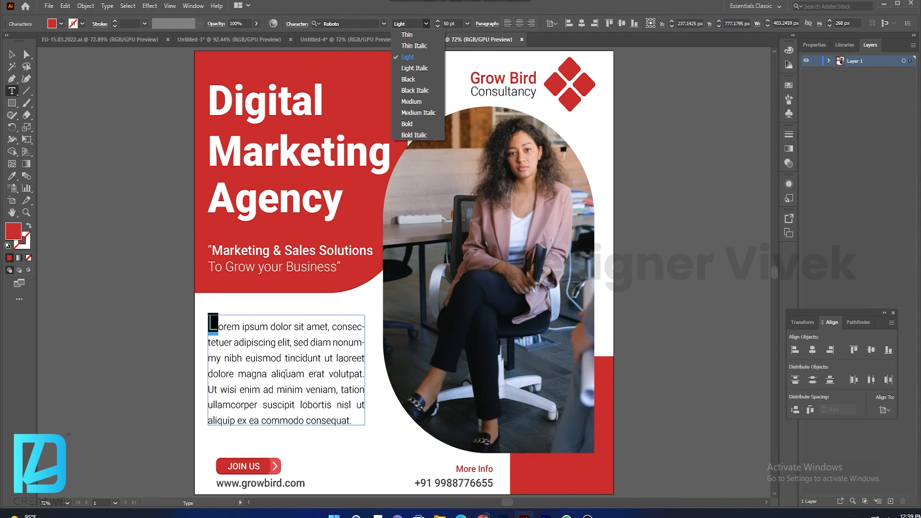
left_click(412, 102)
left_click(12, 55)
left_click(108, 125)
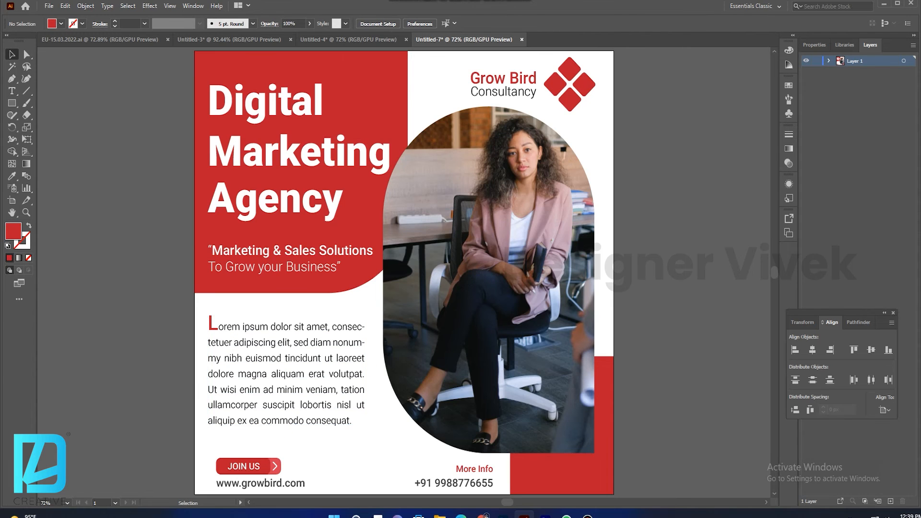
Turn off hyphenation for the lorem ipsum paragraph and deselect it.
left_click(287, 373)
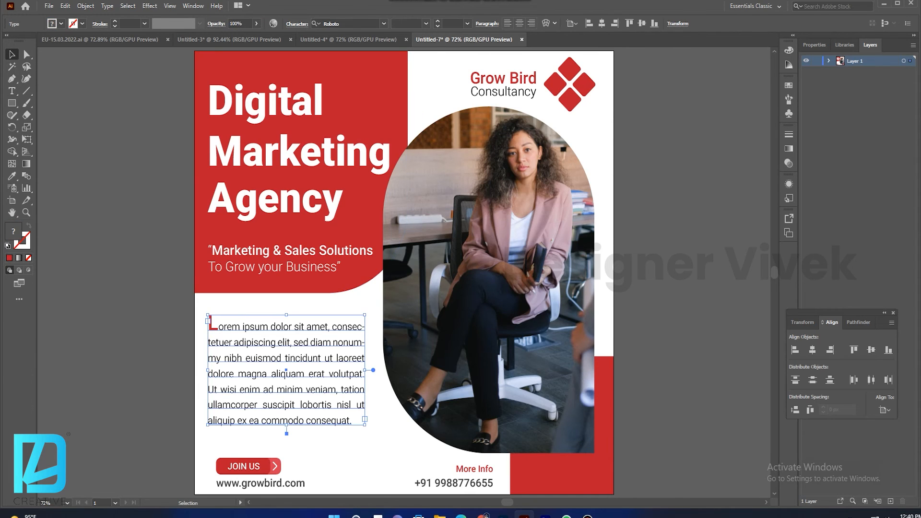
left_click(487, 24)
left_click(394, 105)
left_click(115, 192)
left_click(115, 192)
Isolate the masked photo group, select its rounded clipping shape and give it a 10 pt stroke.
scroll(115, 192, "down", 2)
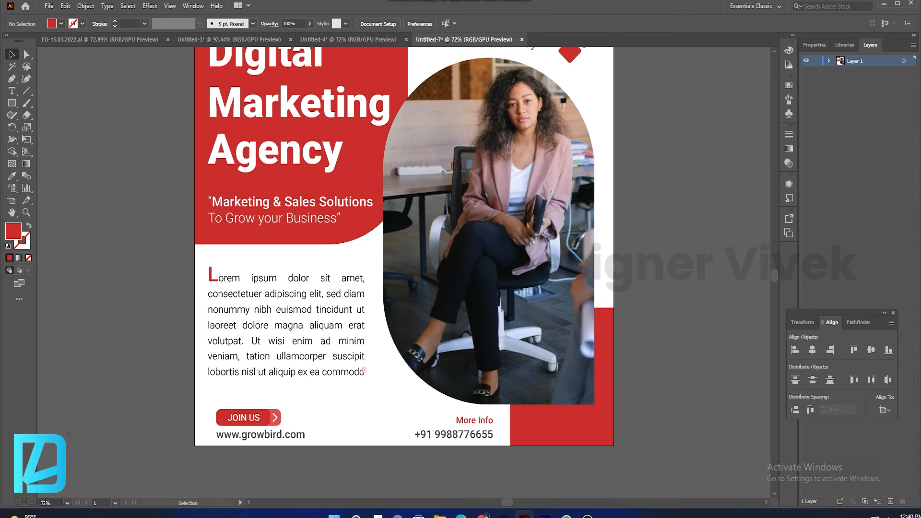
left_click(504, 249)
double_click(504, 249)
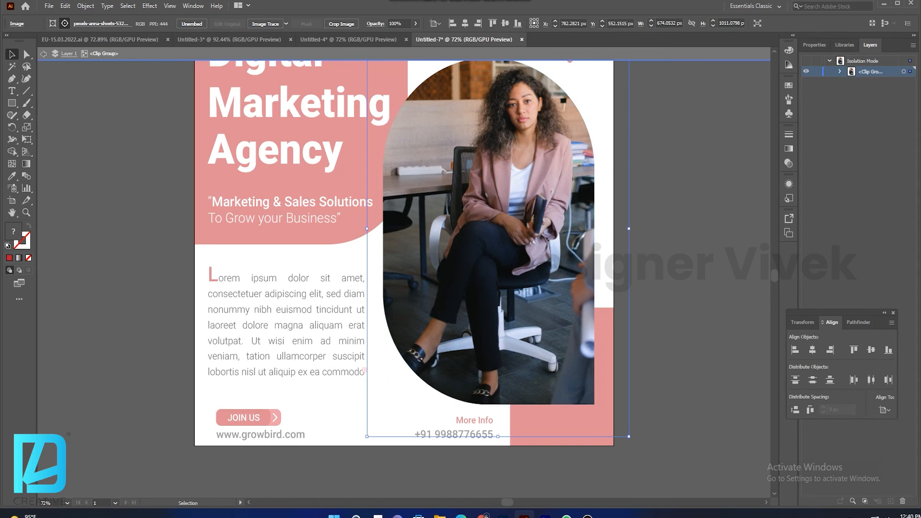
left_click(594, 269)
left_click(171, 24)
left_click(184, 168)
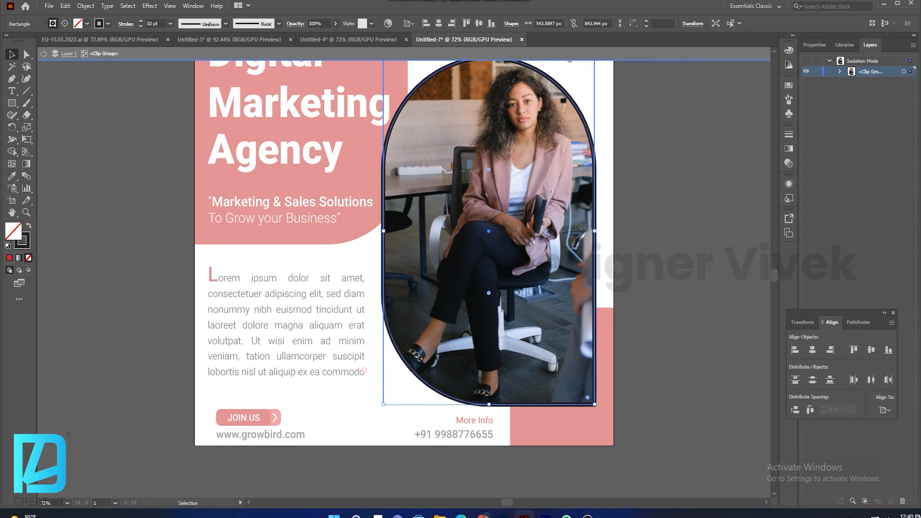
Color the stroke of the photo's clipping shape white (FFFFFF).
double_click(25, 244)
left_click(75, 239)
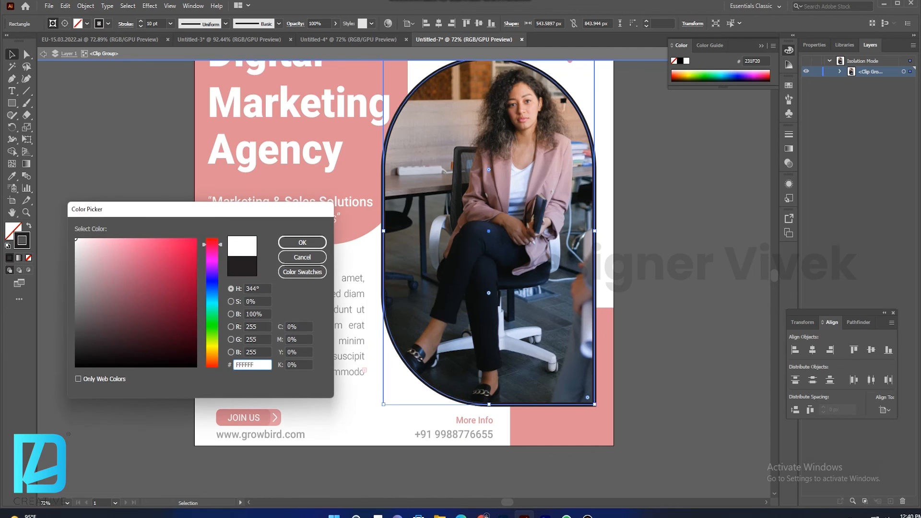
key("Return")
left_click(149, 6)
mouse_move(192, 120)
left_click(285, 122)
left_click(783, 339)
Leave isolation mode and apply a Multiply drop shadow to the photo group with 45% opacity, 0 px offsets and 15 px blur.
double_click(671, 297)
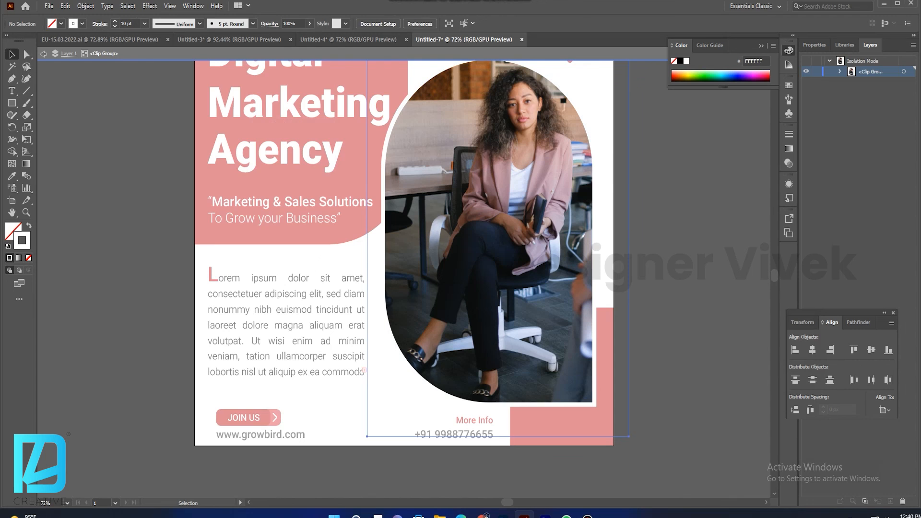
left_click(479, 231)
left_click(150, 6)
mouse_move(192, 121)
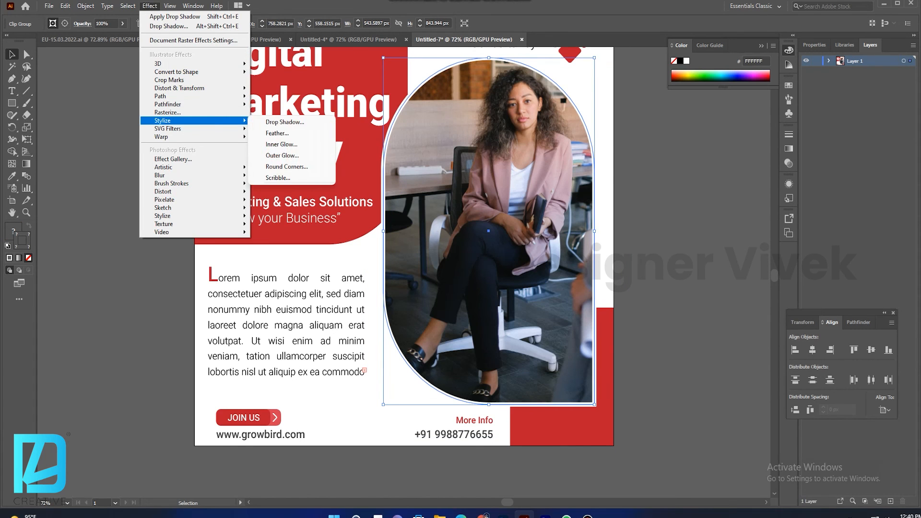
left_click(285, 122)
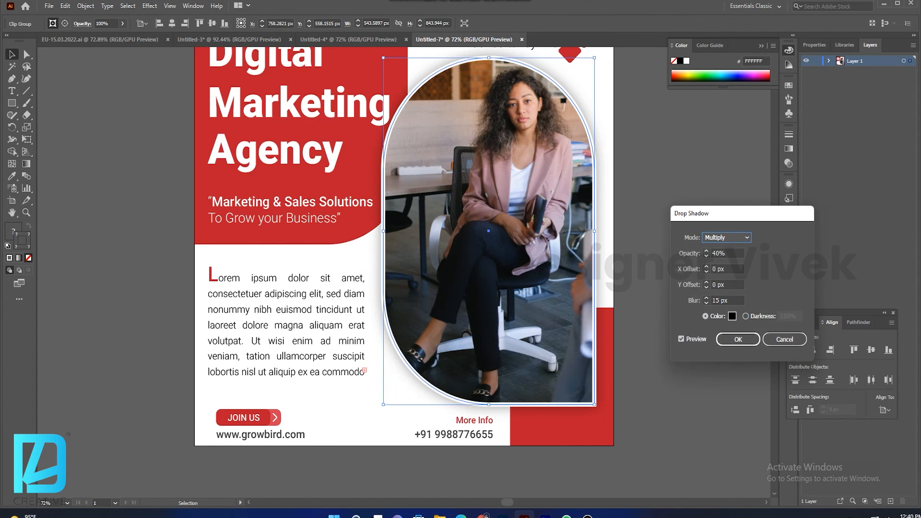
left_click(706, 250)
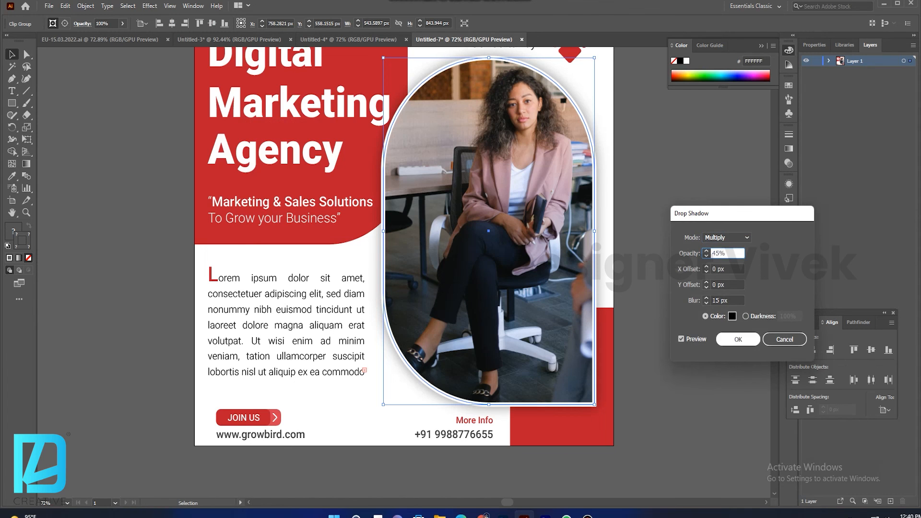
left_click(738, 340)
left_click(691, 292)
scroll(691, 293, "up", 4)
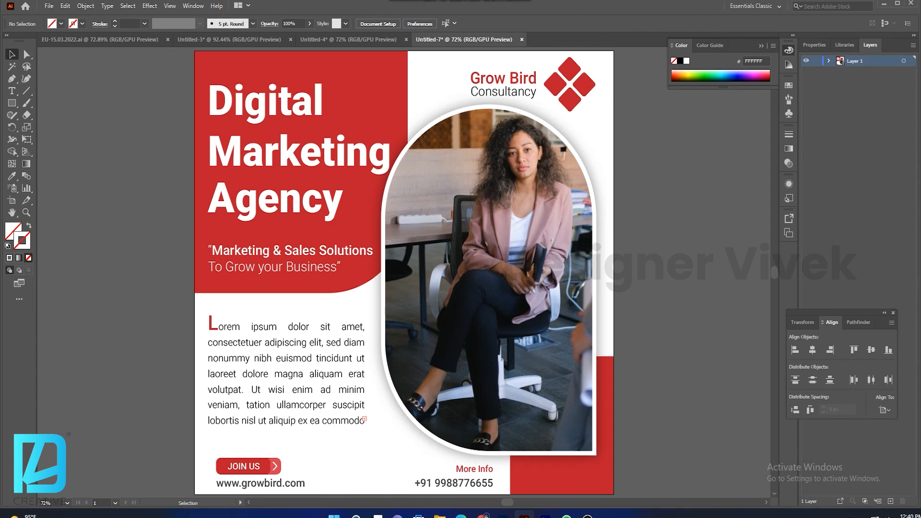
Create a 1080 × 1080 px rectangle and center it horizontally and vertically on the artboard.
left_click(461, 244)
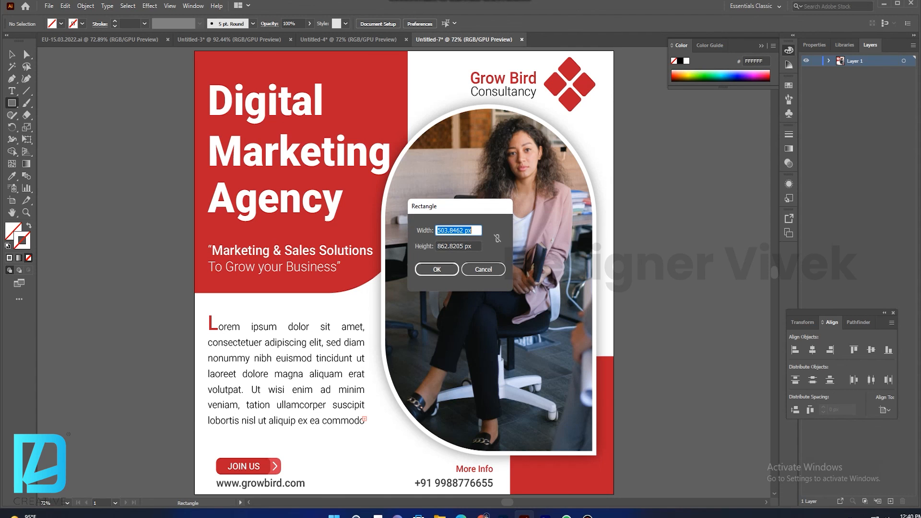
key("Tab")
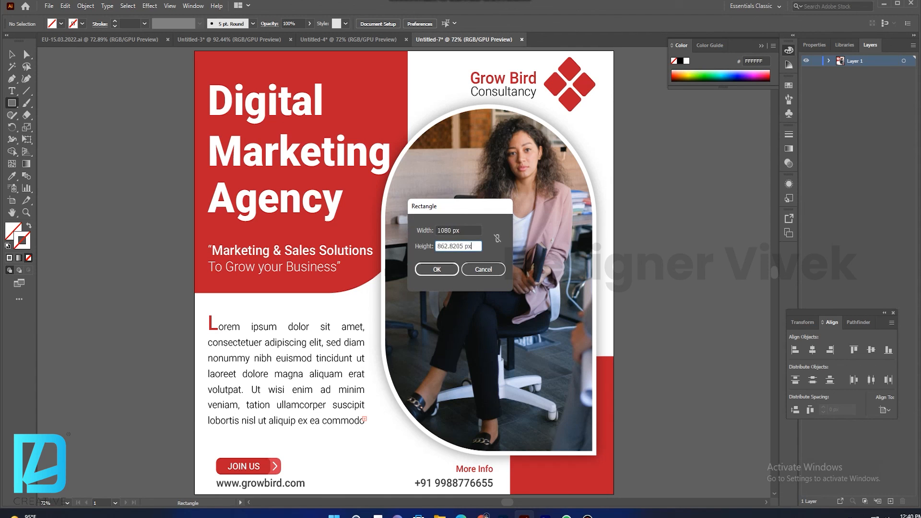
type("1080")
key("Return")
key("v")
left_click(813, 350)
left_click(871, 350)
Sample the corner shape's red for the artboard-sized square and swap it to the stroke, leaving no fill.
key("i")
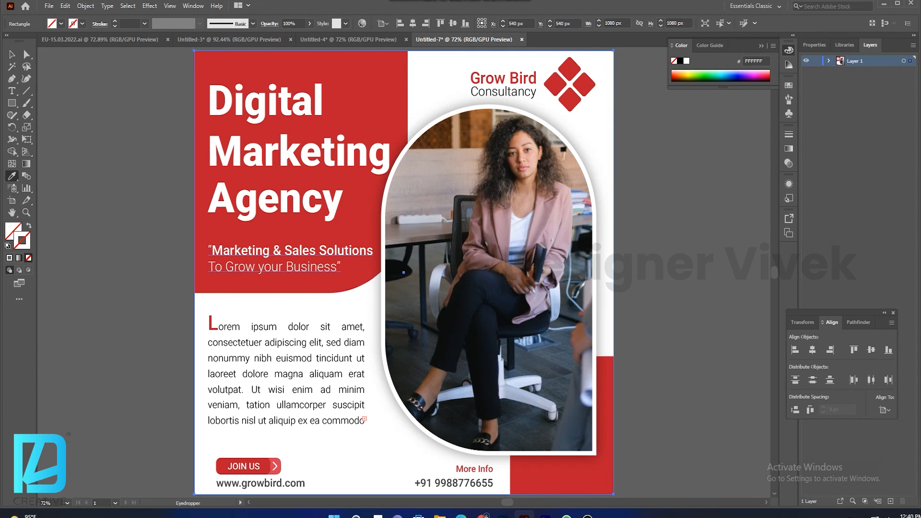
left_click(562, 475)
key("v")
key("shift+x")
Set the square's red border to 3 pt, align its stroke to the inside and deselect it.
scroll(124, 24, "up", 2)
left_click(100, 24)
left_click(49, 75)
left_click(149, 144)
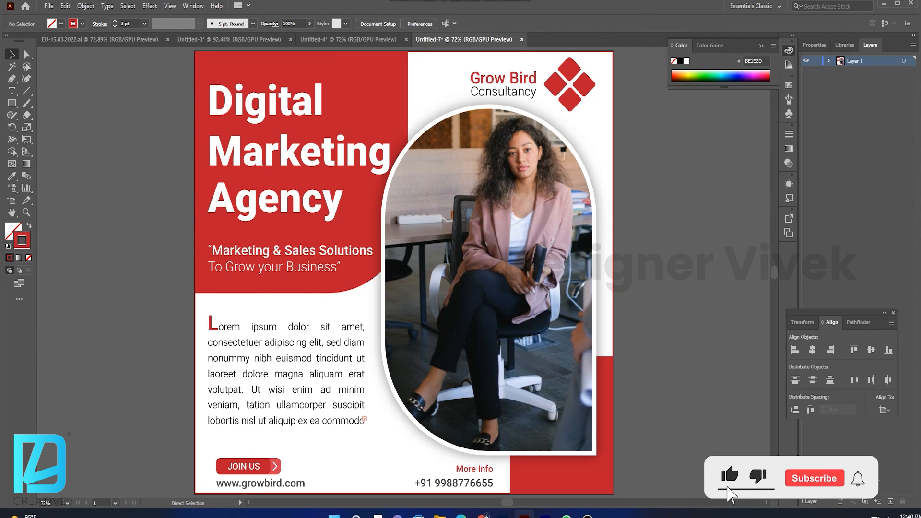